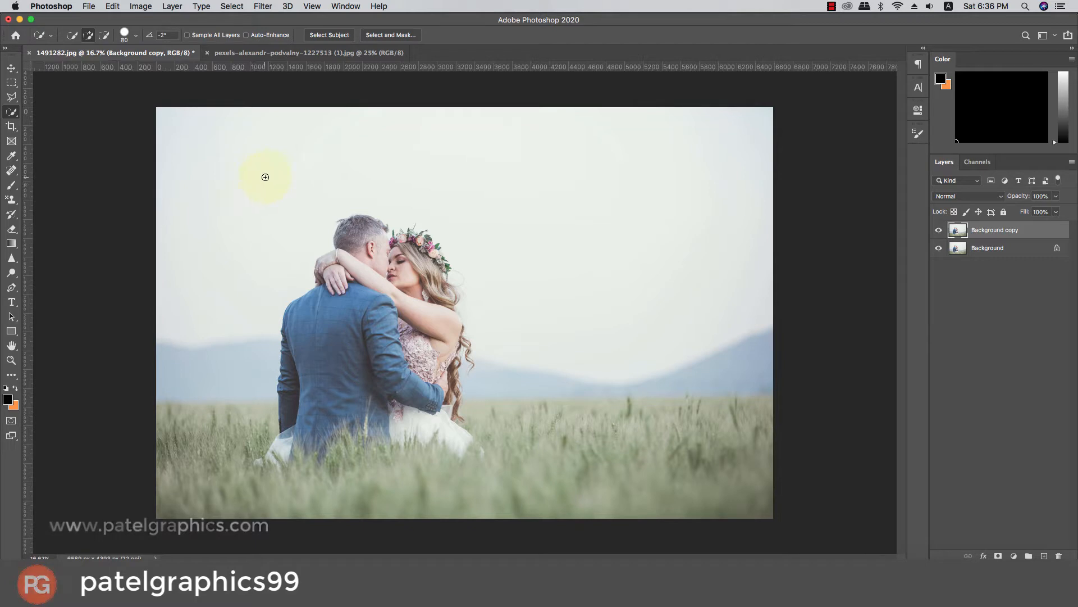
Step: Quick-select the sky and mountains, subtracting the field and couple, with smaller 125 brush corrections around the woman's flower crown, arm and back
mouse_move(227, 160)
left_mouse_down()
mouse_move(301, 147)
mouse_move(553, 145)
mouse_move(644, 184)
mouse_move(650, 236)
left_mouse_up()
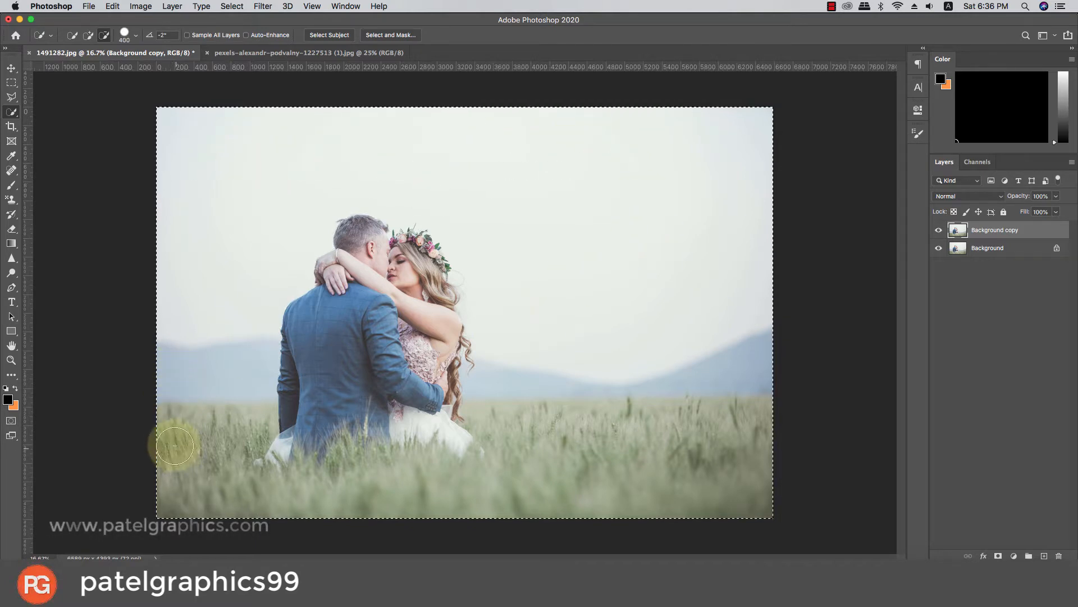
mouse_move(169, 426)
left_mouse_down()
mouse_move(295, 428)
mouse_move(458, 476)
mouse_move(617, 447)
mouse_move(777, 447)
mouse_move(618, 416)
mouse_move(422, 414)
mouse_move(420, 283)
mouse_move(396, 264)
mouse_move(340, 277)
left_mouse_up()
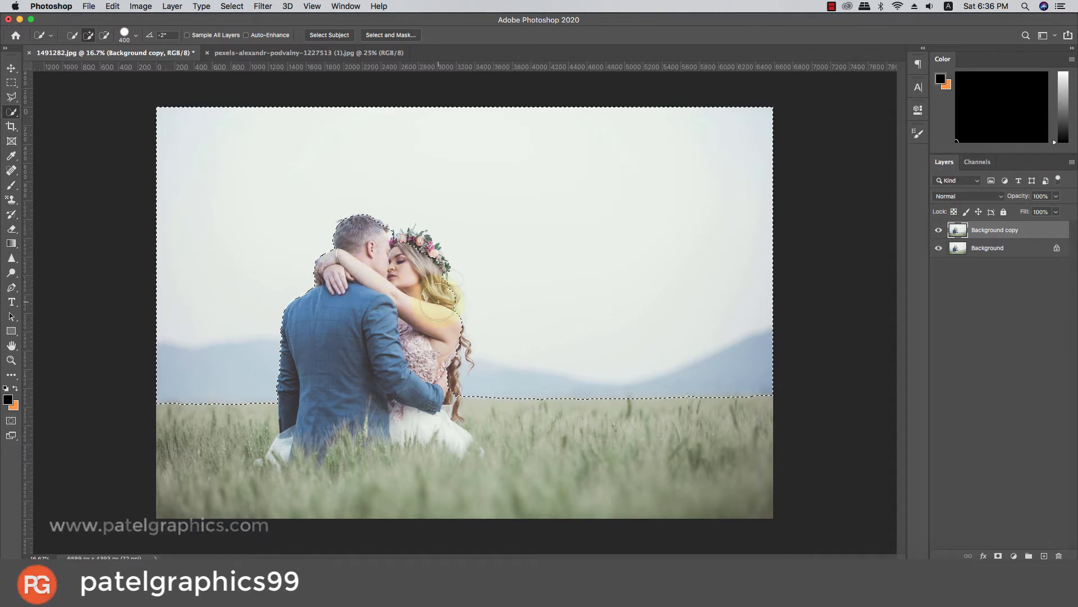
key("bracketleft")
key("bracketleft")
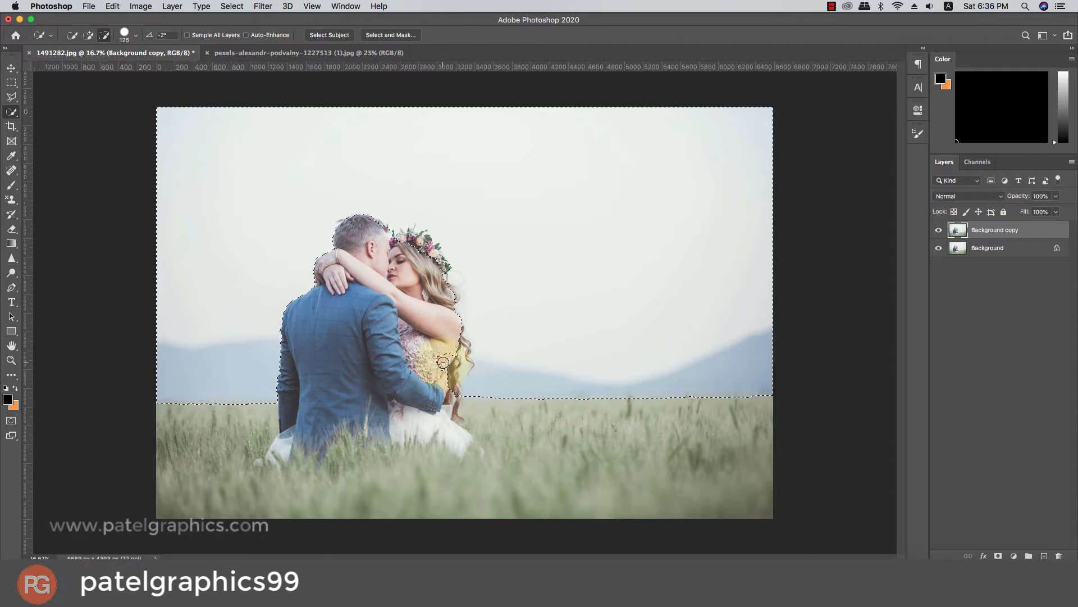
left_click_drag(448, 377, 442, 398)
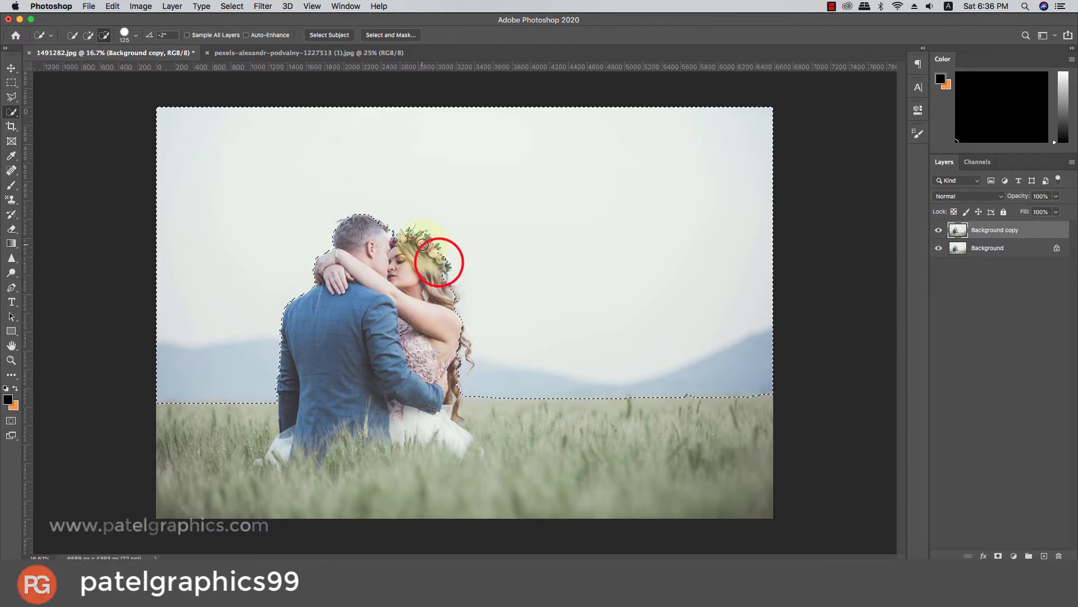
mouse_move(422, 244)
left_mouse_down()
mouse_move(433, 256)
mouse_move(394, 246)
left_mouse_up()
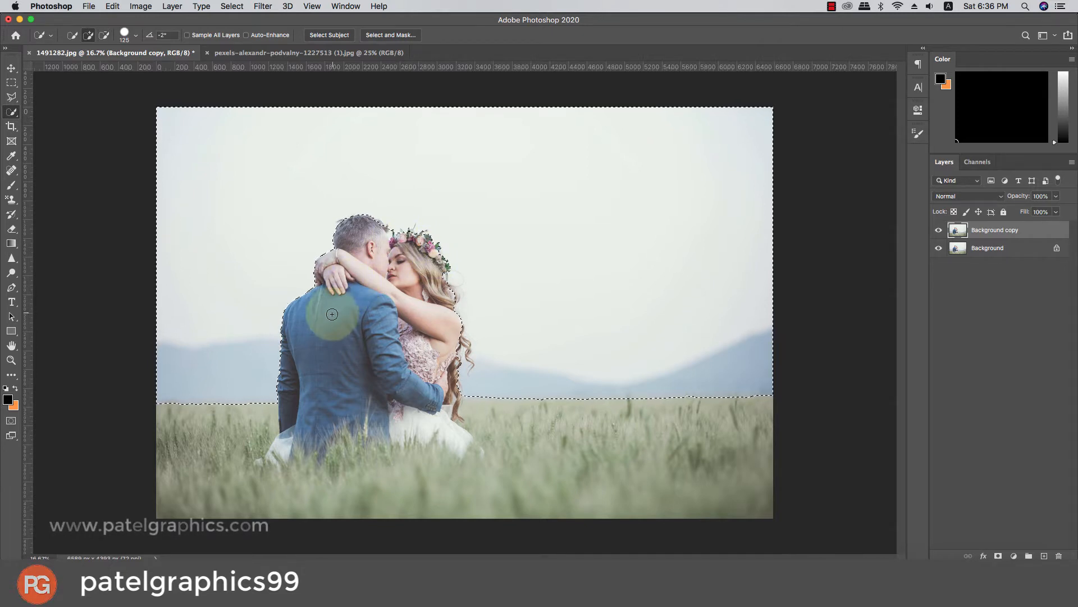
left_click(449, 292)
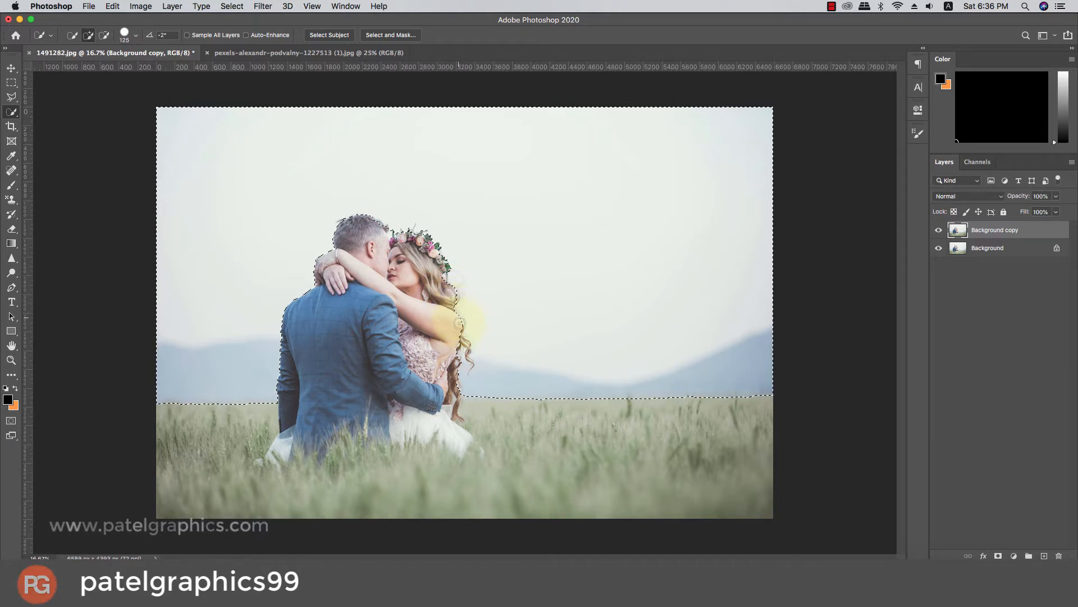
left_click_drag(461, 333, 439, 304)
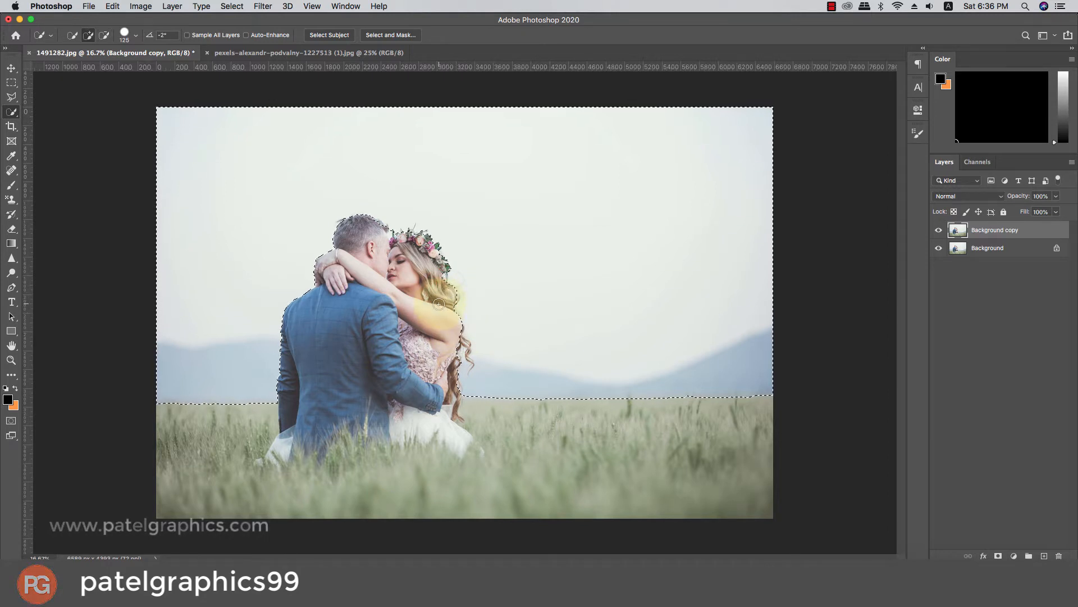
Step: Subtract the woman's hanging curls from the sky selection using a 50 px Quick Selection brush
left_click_drag(462, 339, 464, 341)
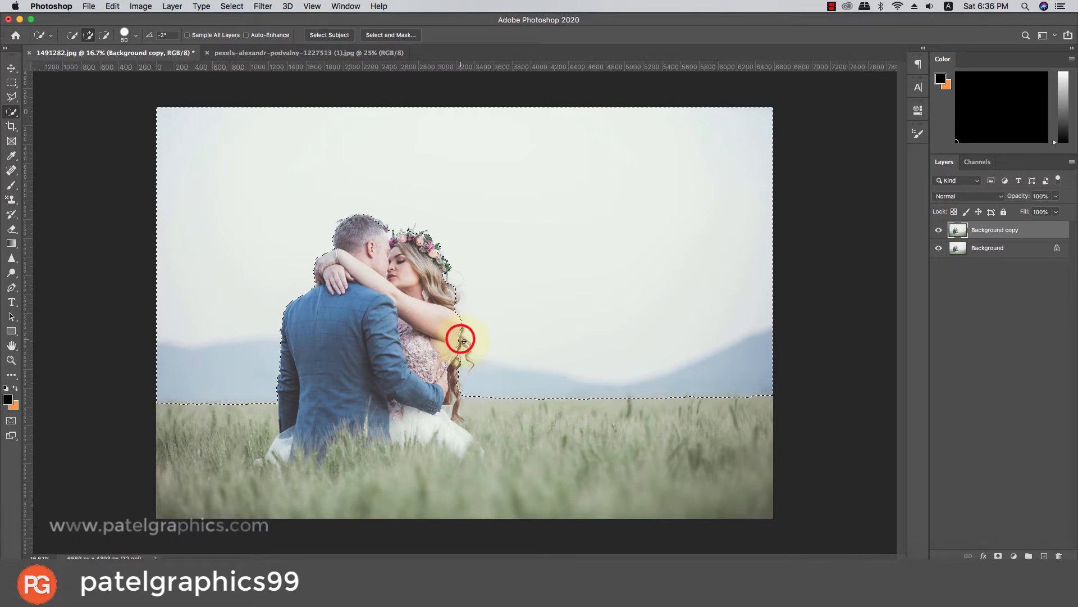
scroll(468, 343, "up", 3)
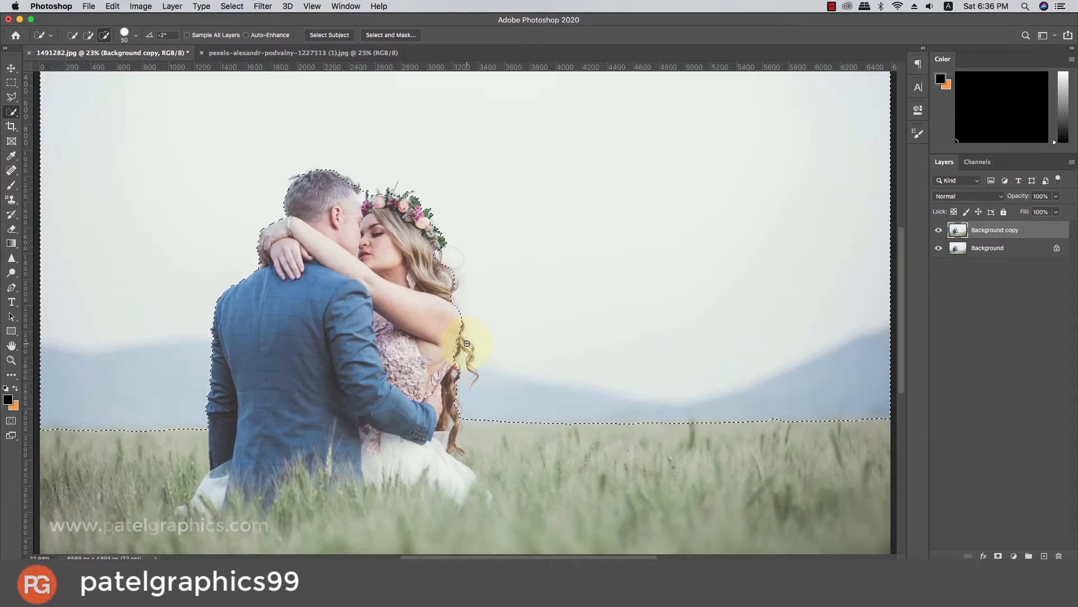
left_click_drag(467, 351, 459, 336)
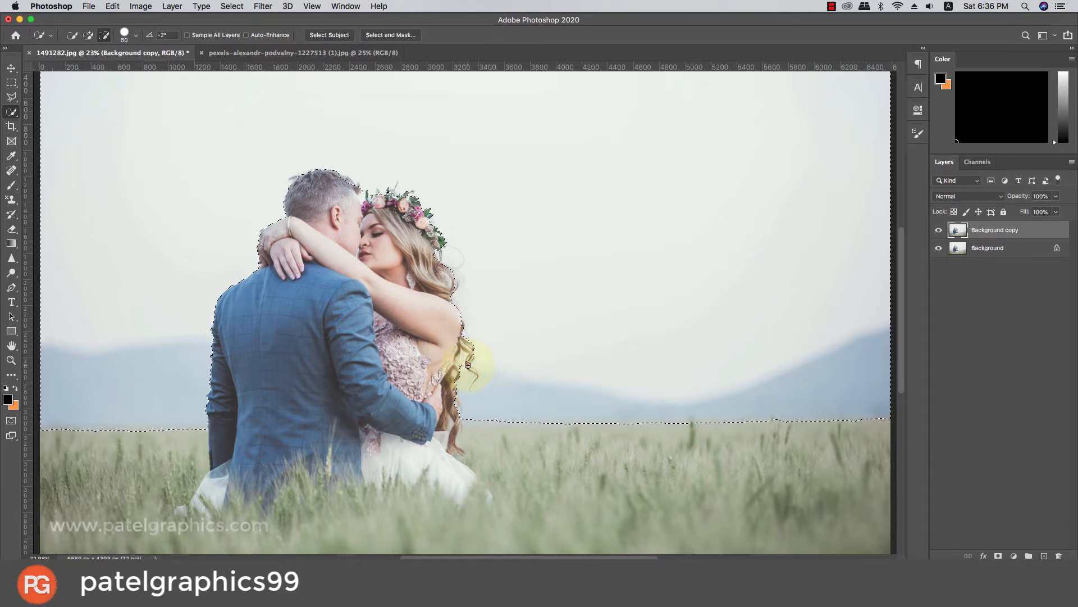
mouse_move(468, 365)
left_mouse_down()
mouse_move(476, 374)
mouse_move(466, 388)
left_mouse_up()
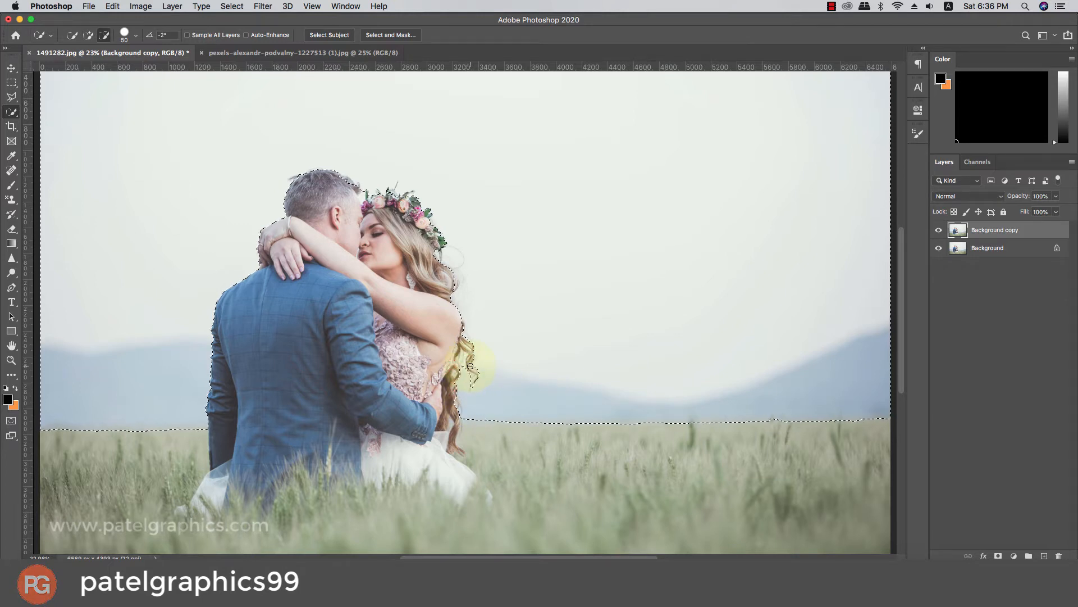
scroll(470, 366, "down", 2)
scroll(426, 269, "down", 1)
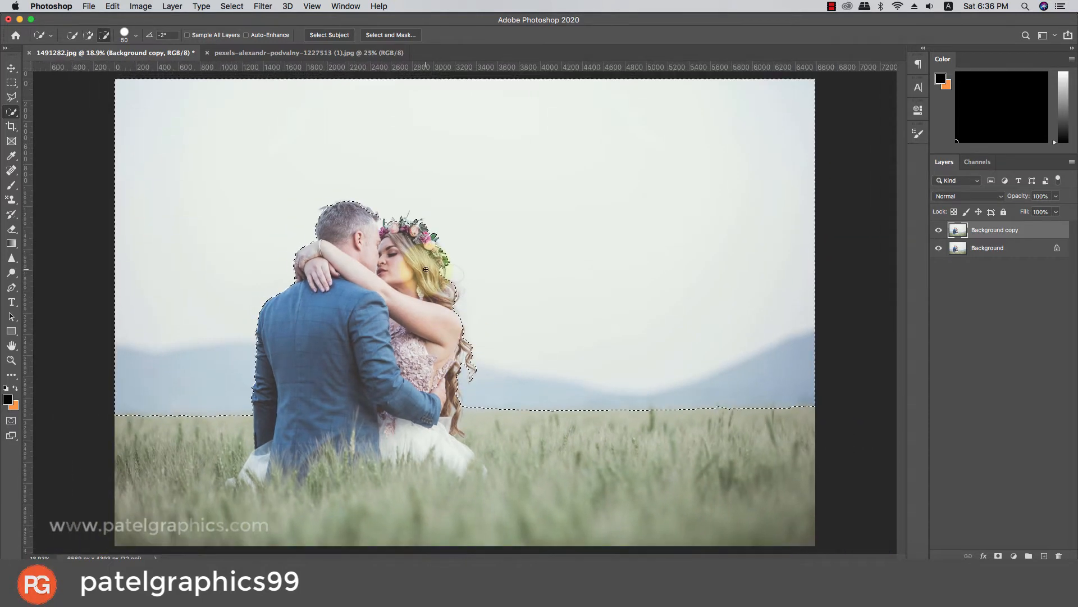
Step: Refine the selection edge in Select and Mask by brushing over the man's hair, the flower crown and the woman's curls
left_click(396, 32)
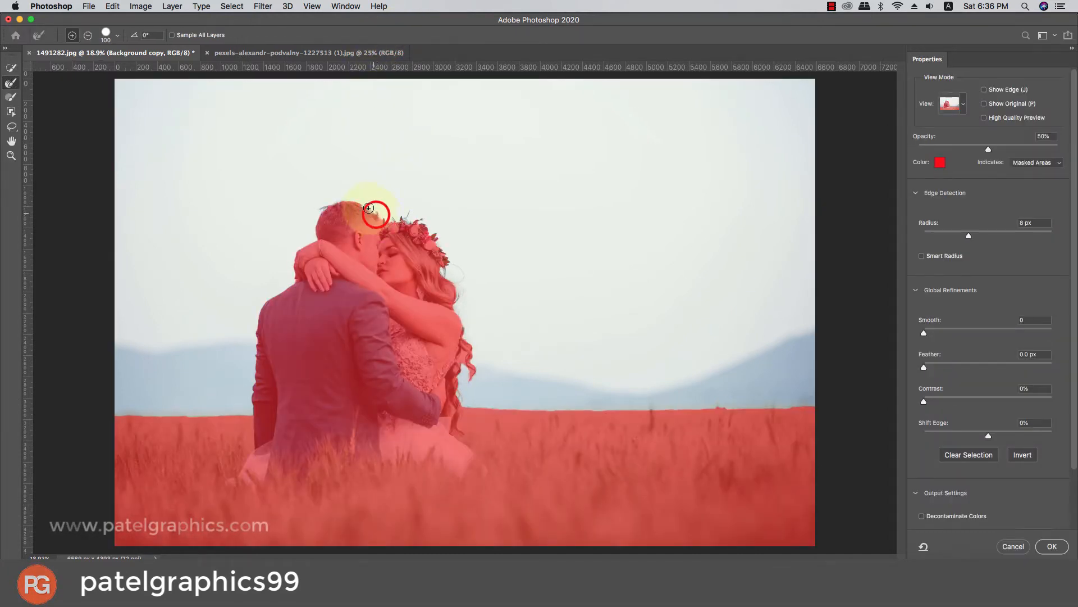
left_click_drag(369, 208, 333, 201)
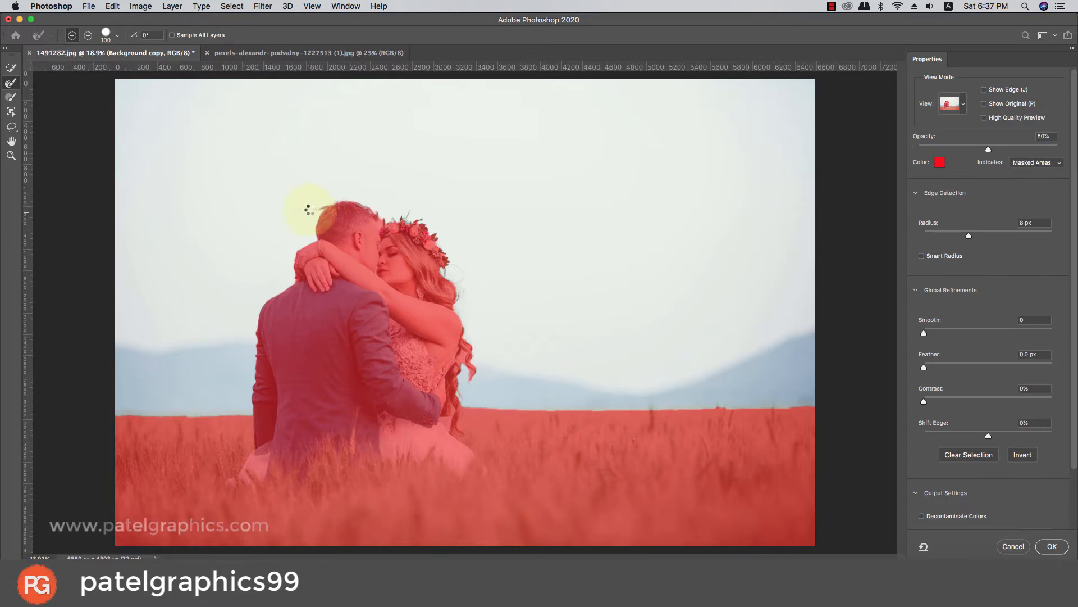
key("bracketright")
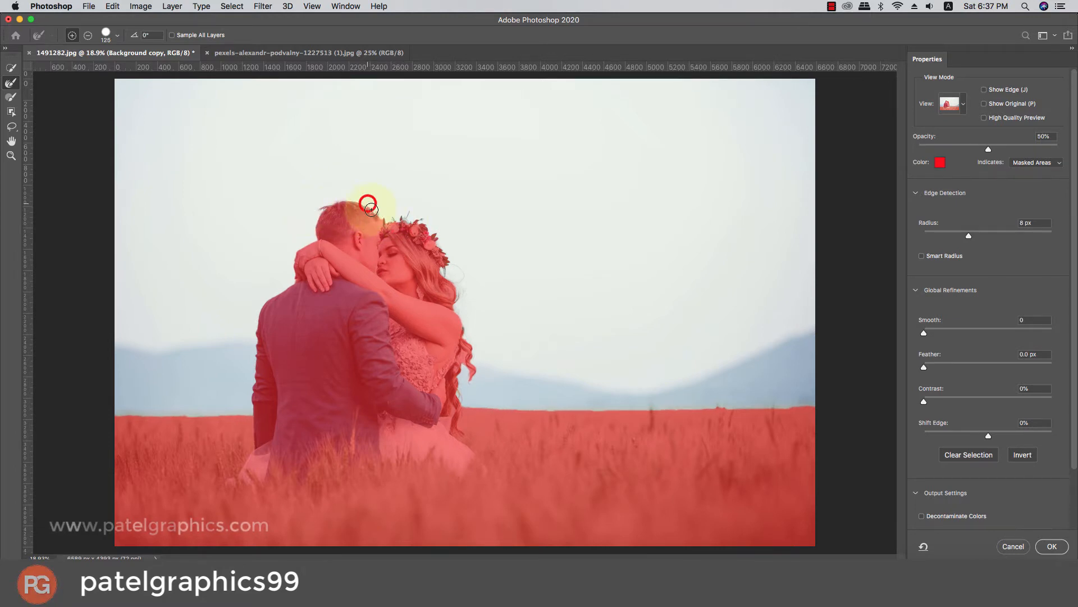
left_click_drag(372, 210, 436, 238)
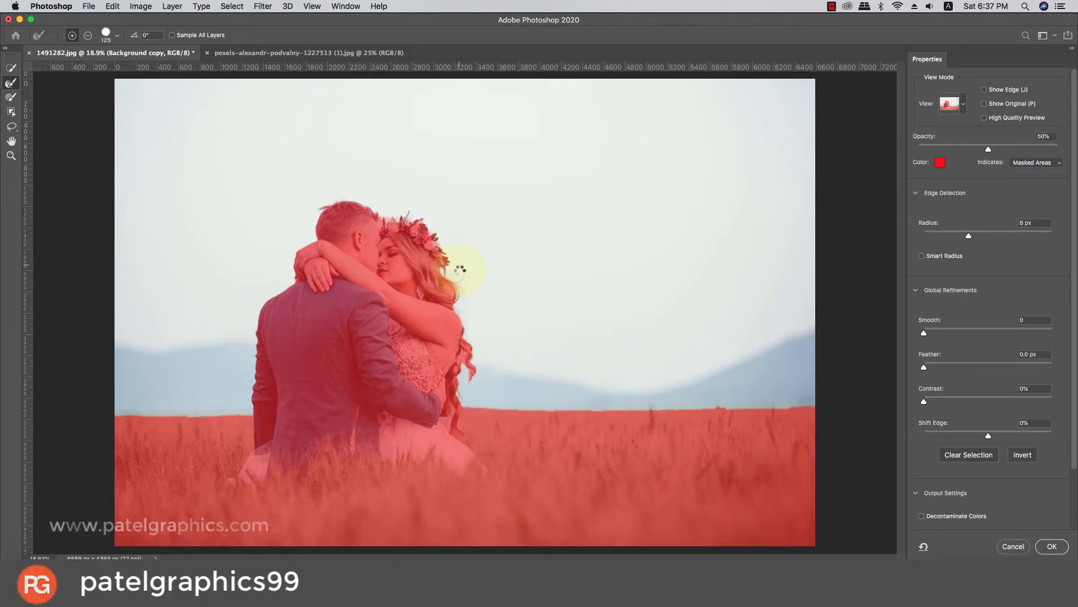
mouse_move(460, 266)
left_mouse_down()
mouse_move(468, 384)
mouse_move(468, 356)
mouse_move(472, 378)
mouse_move(535, 367)
left_mouse_up()
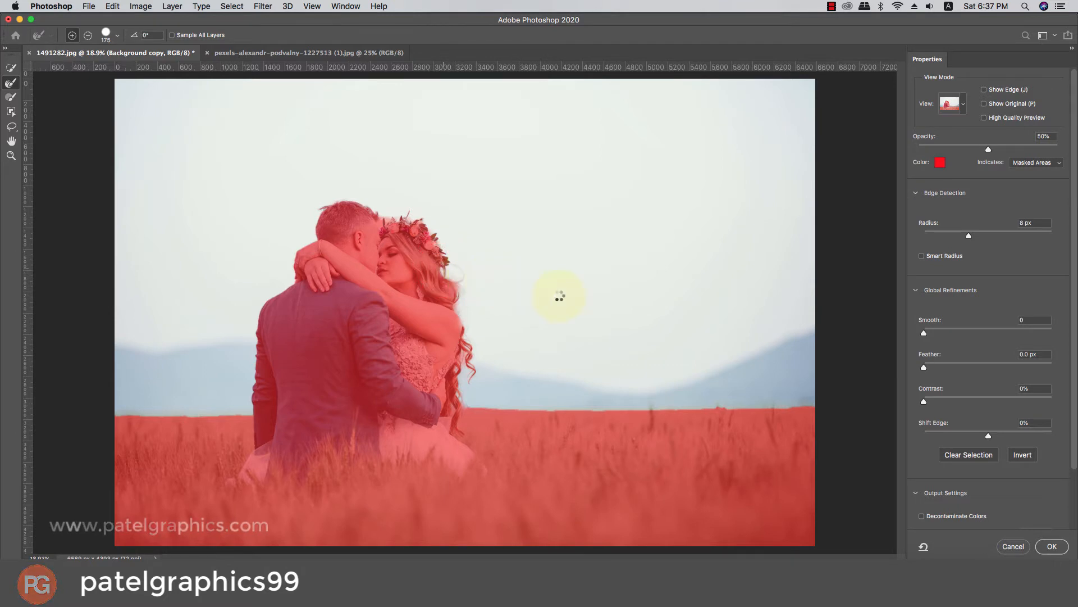
left_click(1049, 547)
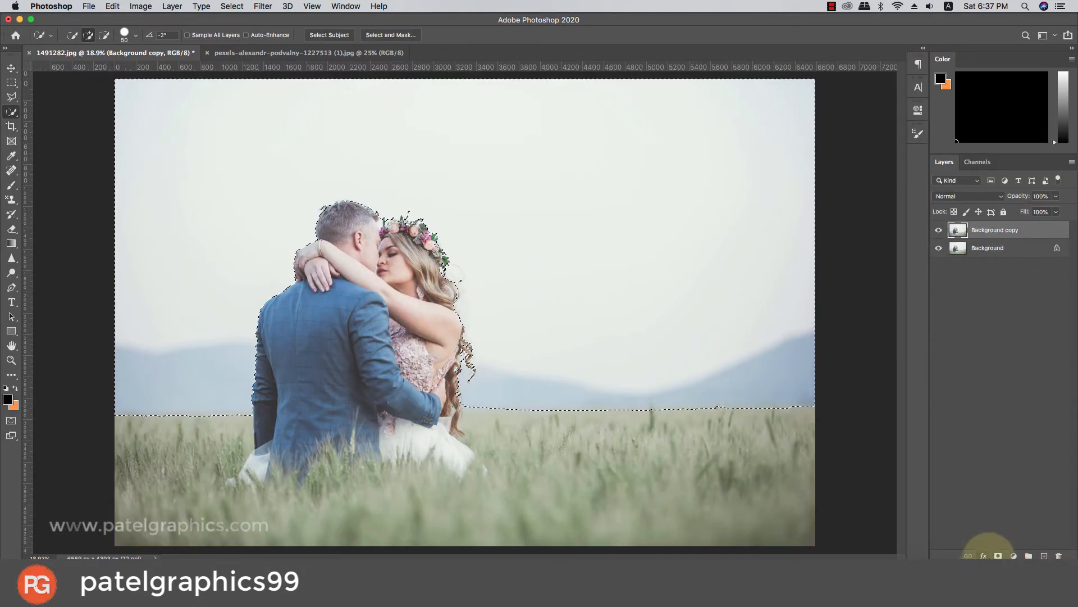
left_click(998, 556)
left_click(938, 251)
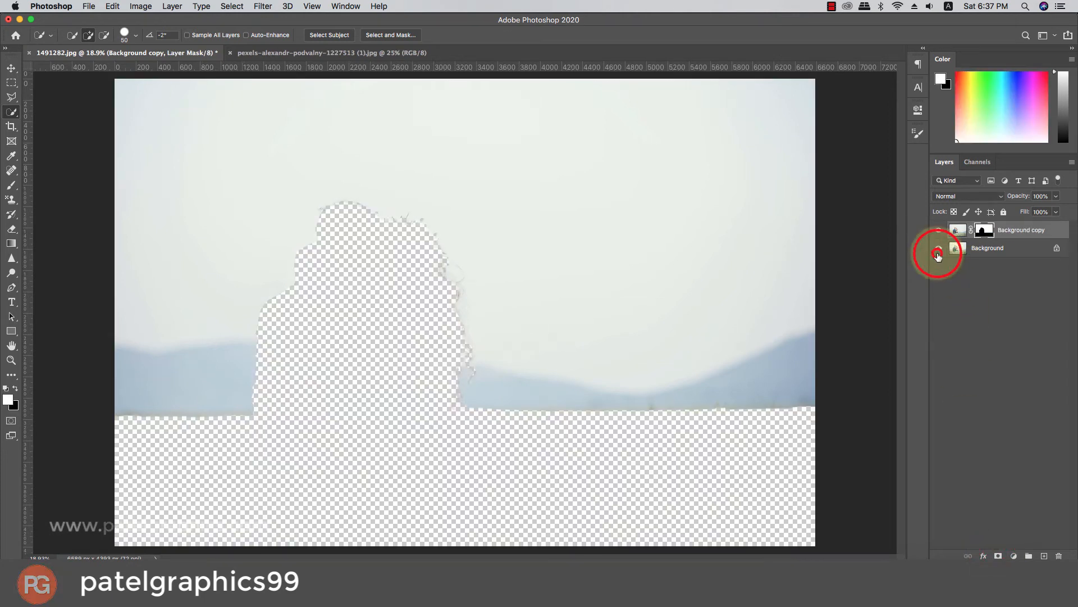
left_click(938, 254)
key("shift+super+i")
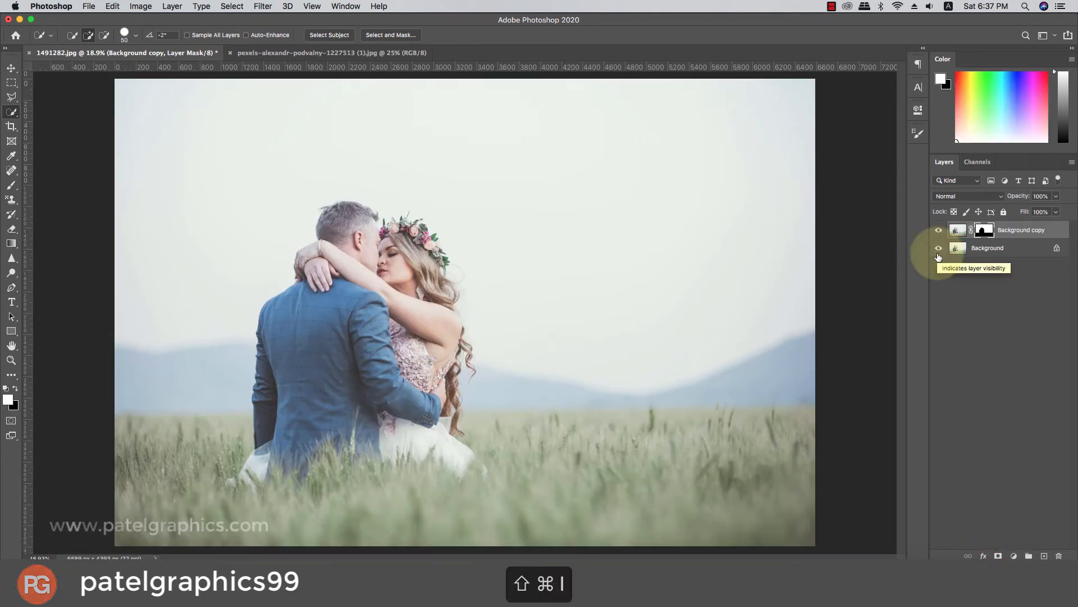
key("super+z")
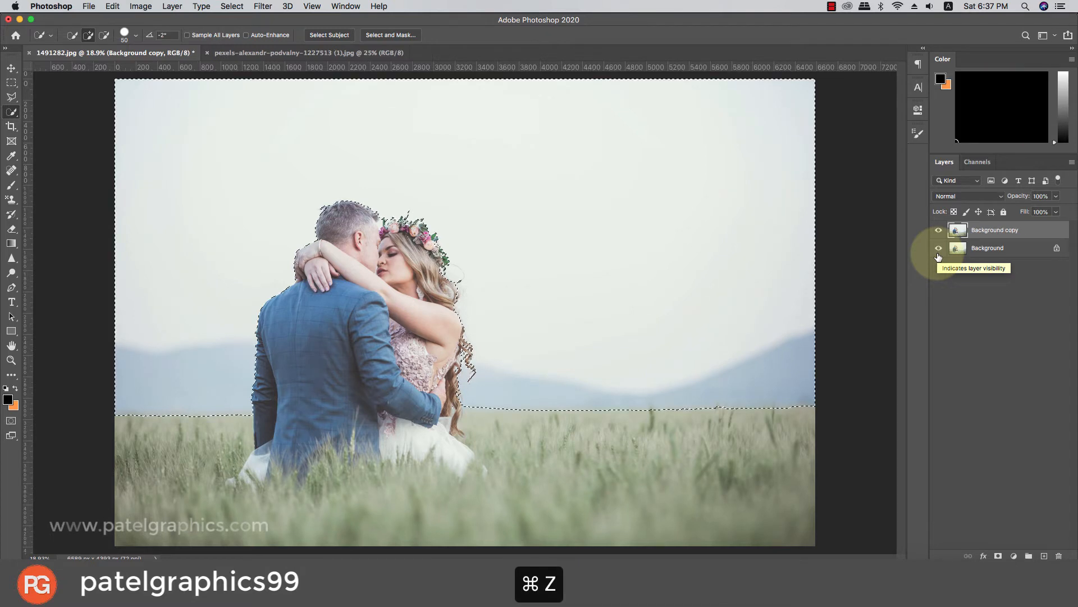
Step: Mask the Background copy layer with the inverted selection so the couple and field are kept, and hide the original Background layer
key("shift+super+i")
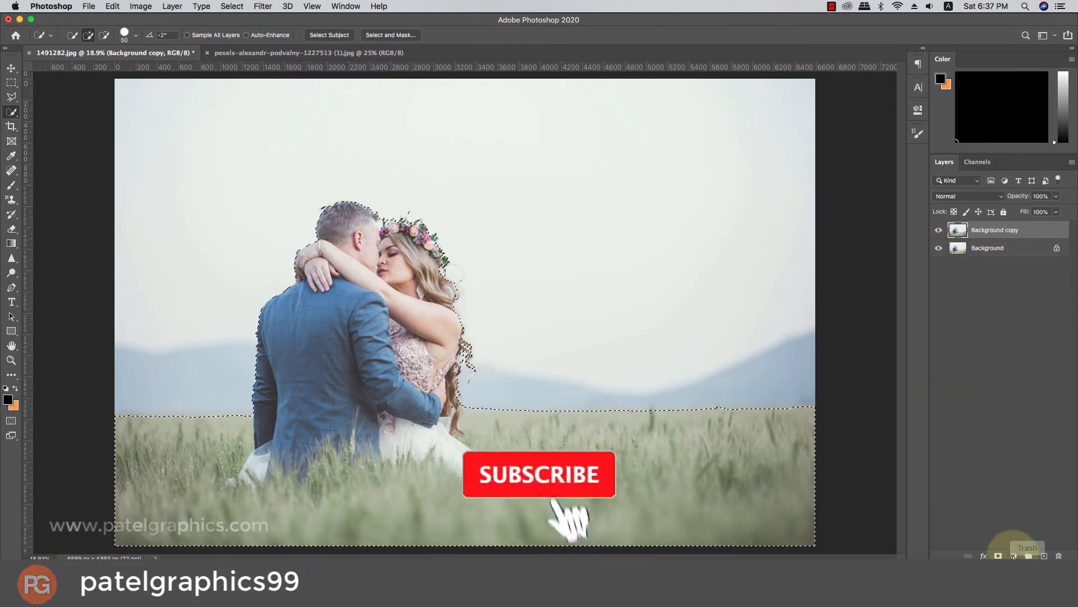
left_click(998, 556)
left_click(937, 248)
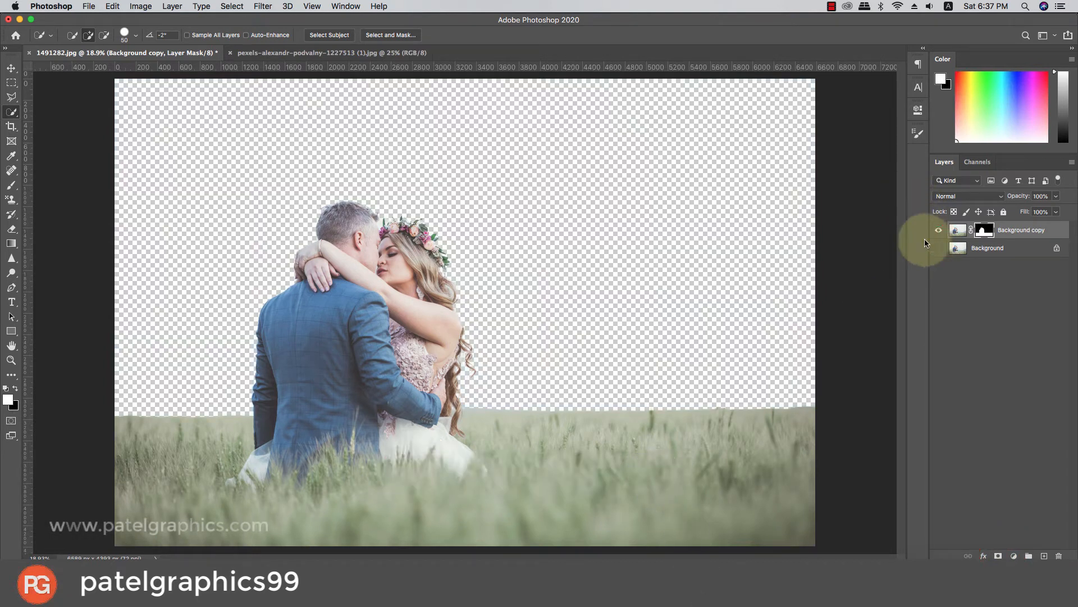
Step: Duplicate the Background layer in the pexels-alexandr-podvalny sky photo and bring the copy into 1491282.jpg
left_click(1020, 229)
key("v")
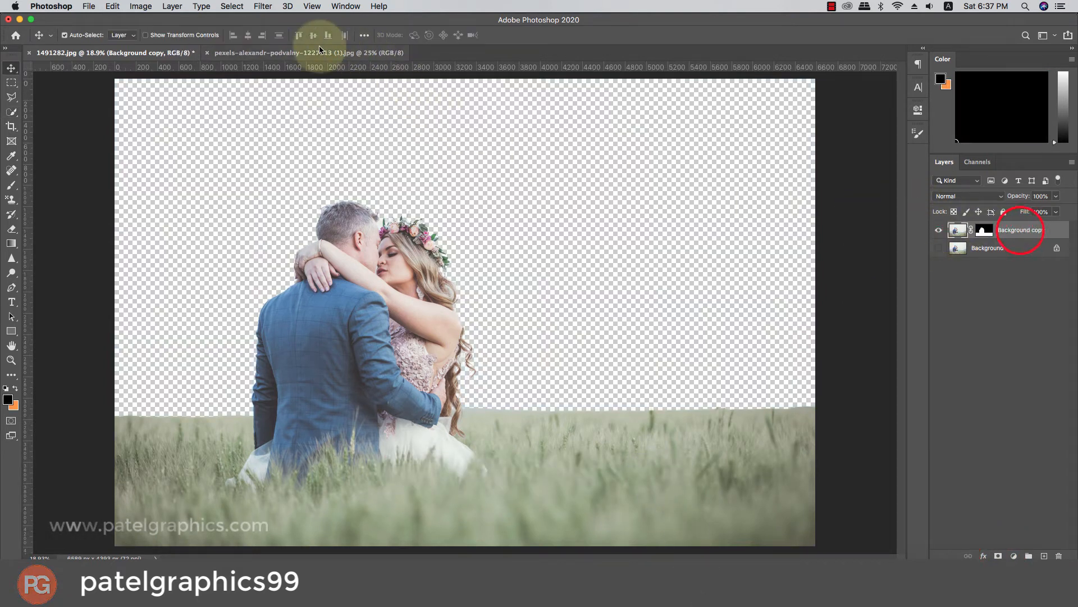
left_click(275, 53)
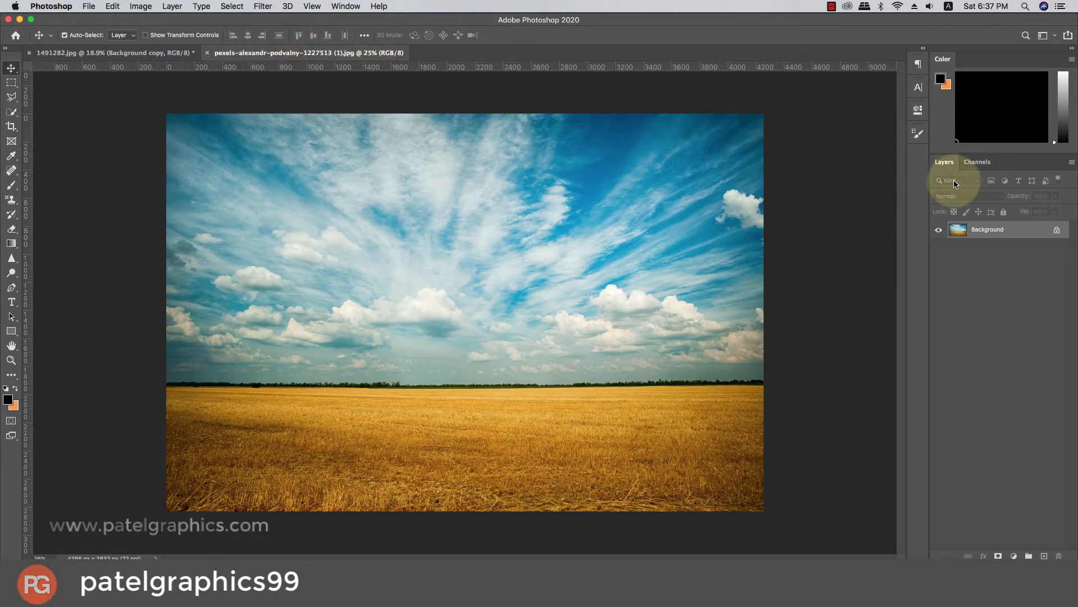
left_click_drag(1021, 230, 1045, 555)
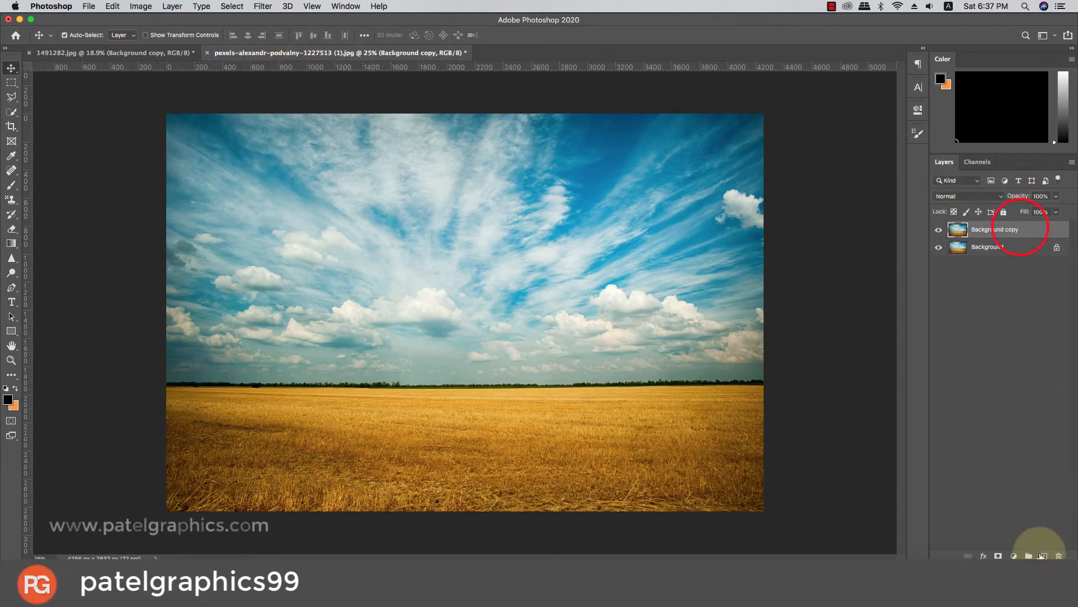
left_click_drag(532, 240, 110, 51)
left_click_drag(409, 200, 411, 201)
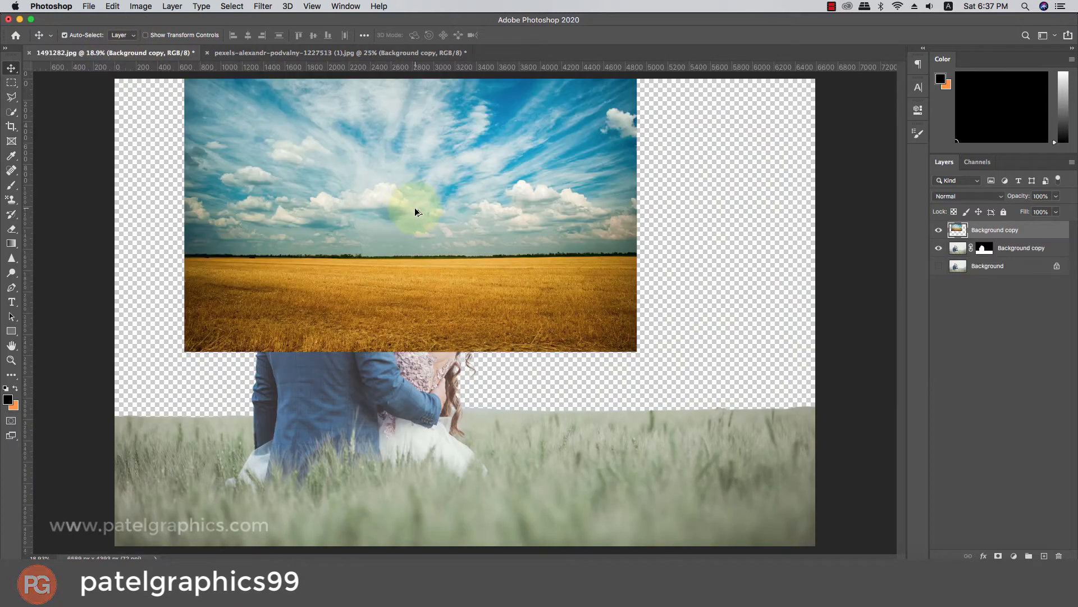
Step: Place the sky layer beneath the masked couple layer and center it horizontally against the canvas's top edge
scroll(417, 213, "down", 1)
left_click_drag(1023, 230, 1022, 256)
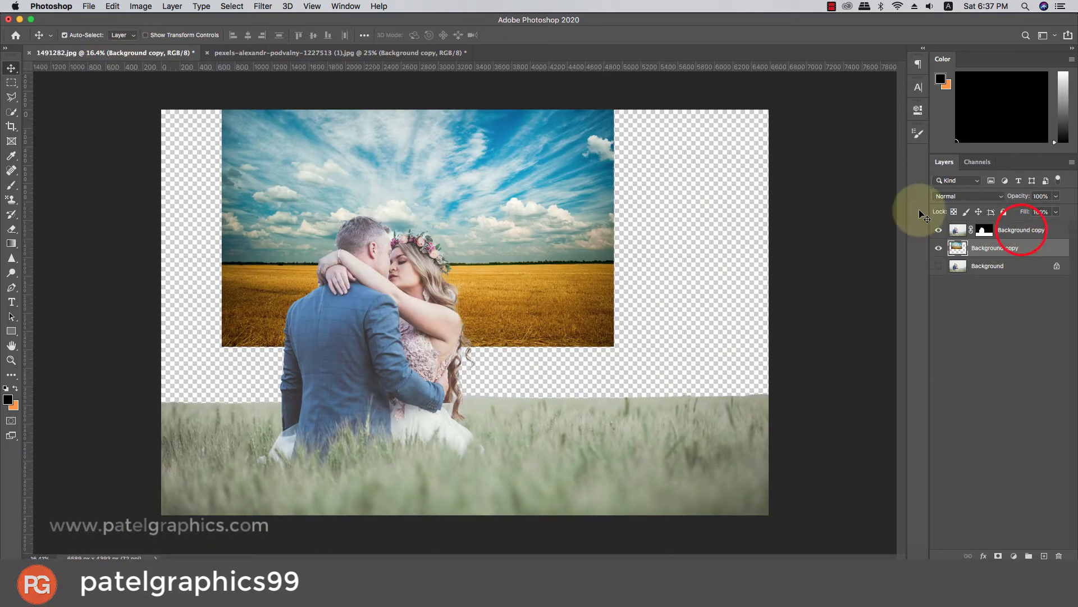
left_click_drag(508, 168, 555, 190)
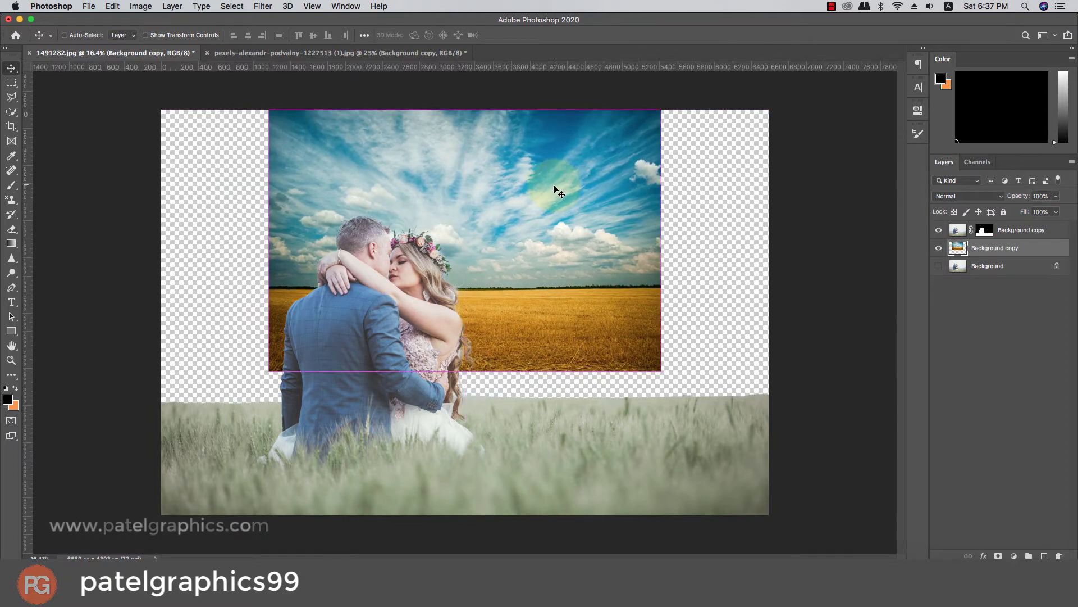
Step: Scale the sky layer to 167.98%, aligning its top with the canvas so its sky fills the area above the grass
key("super+t")
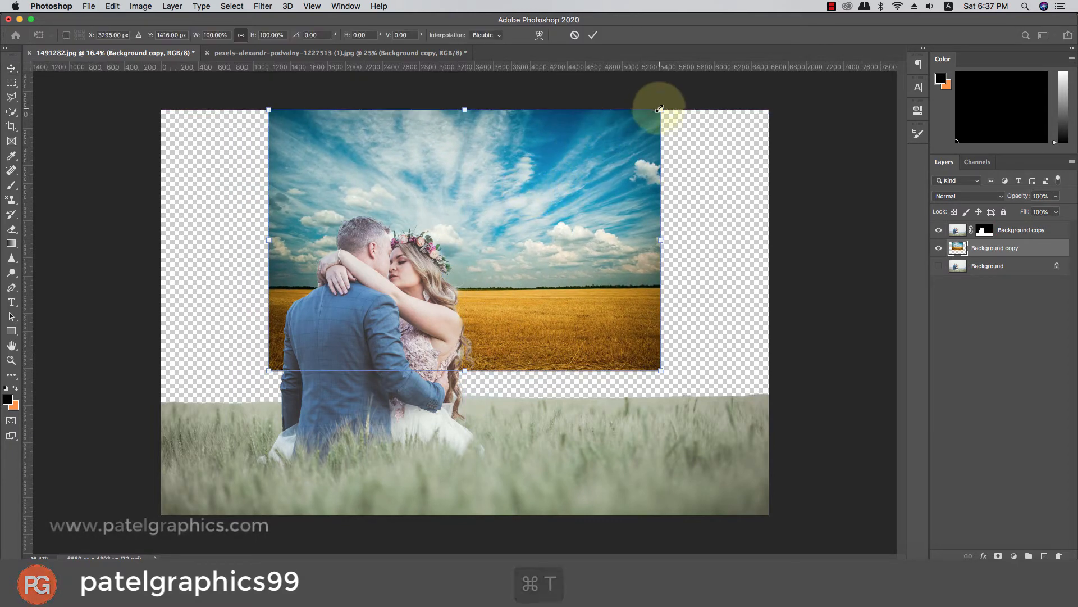
left_click_drag(659, 108, 767, 55)
left_click_drag(700, 166, 687, 242)
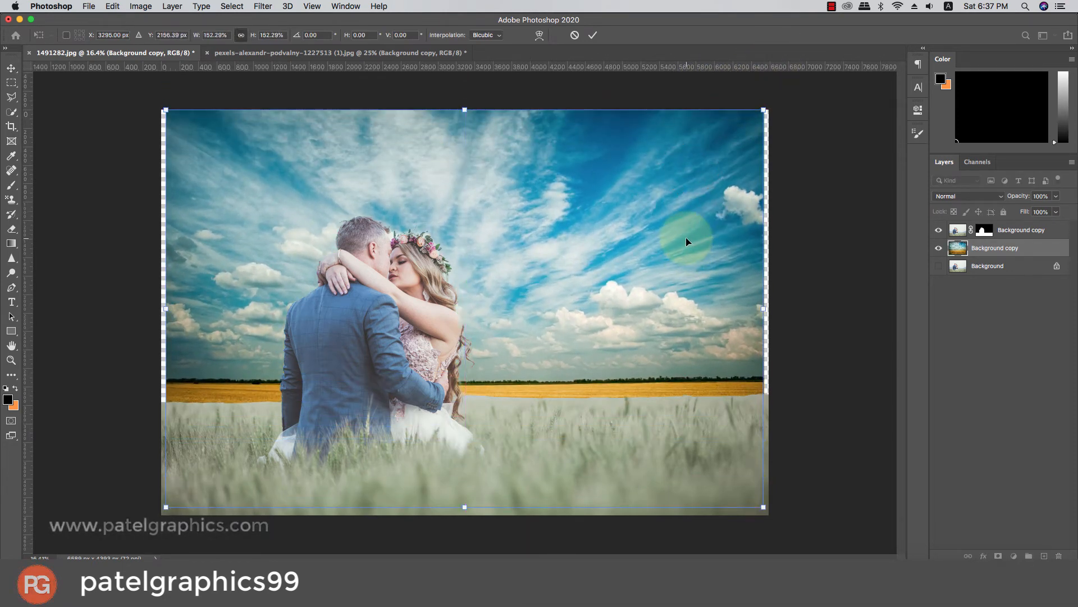
left_click_drag(762, 108, 792, 90)
left_click_drag(718, 141, 717, 163)
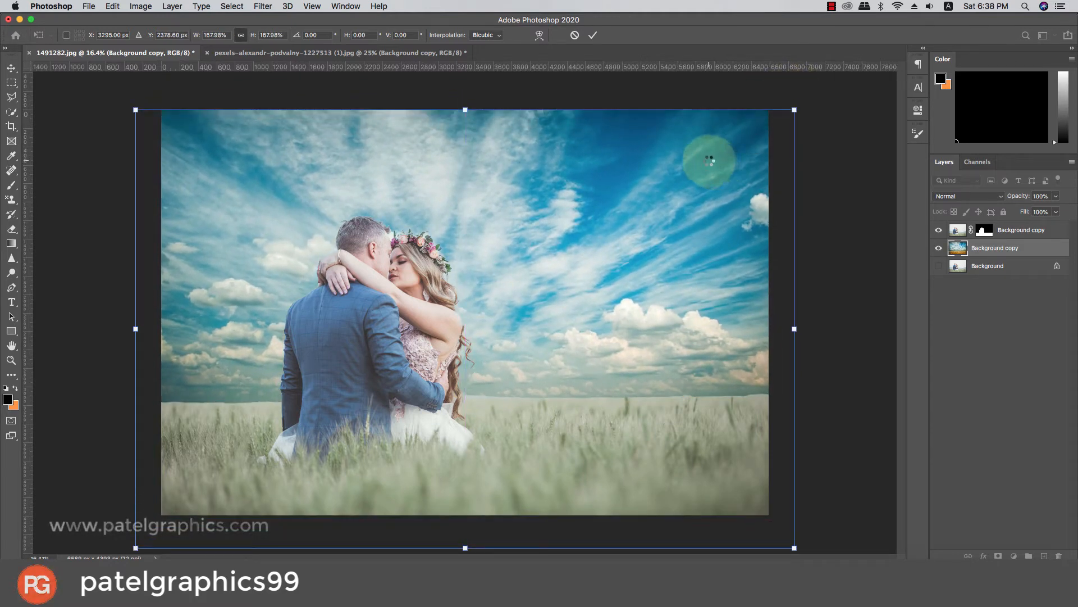
key("Return")
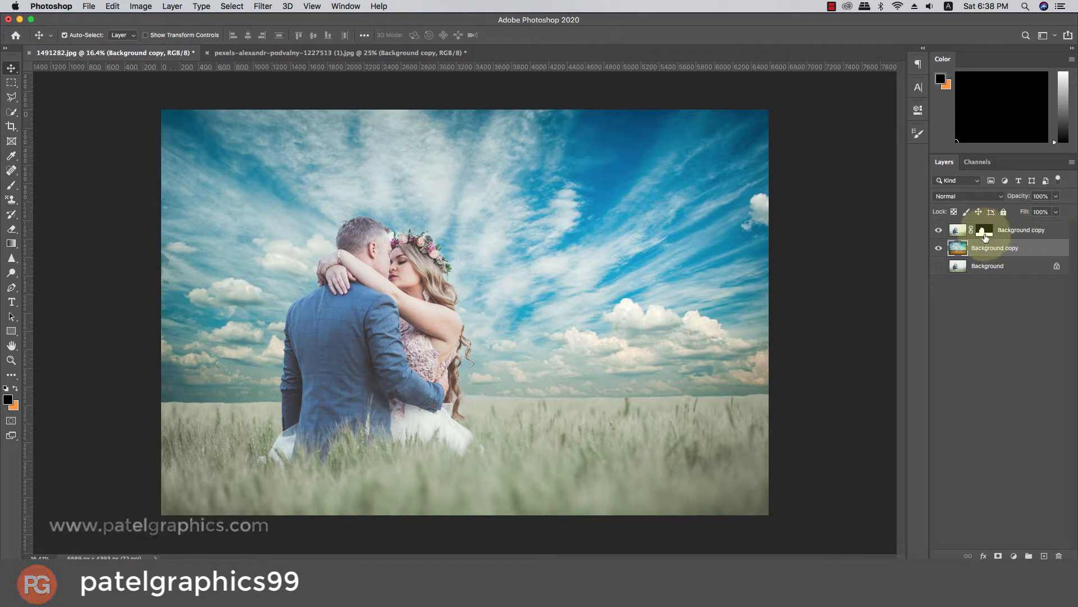
Step: Activate the couple layer's mask for painting with the Brush tool
left_click(984, 230)
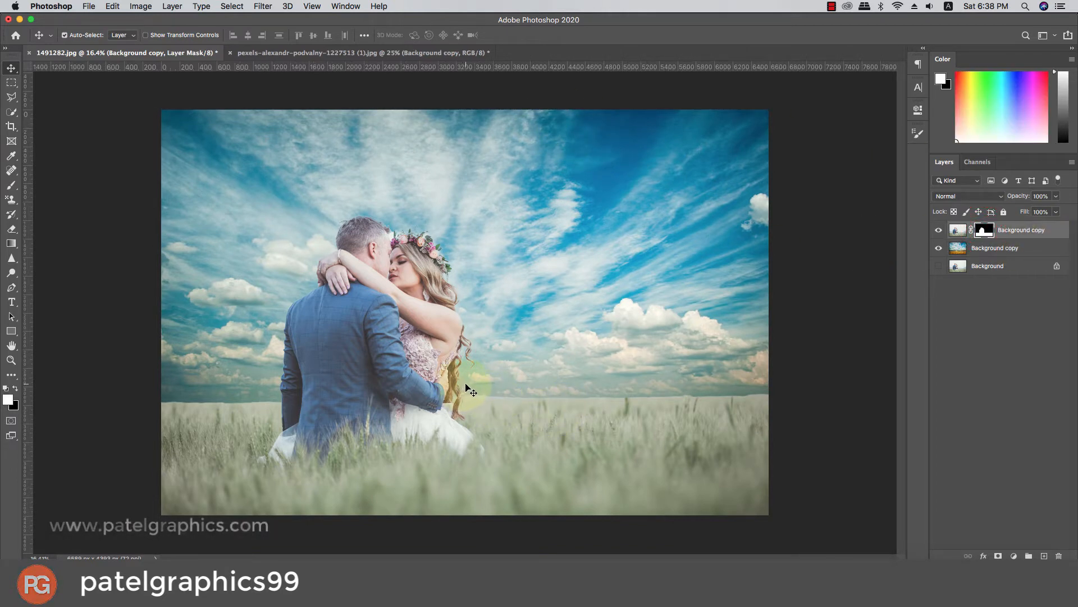
key("b")
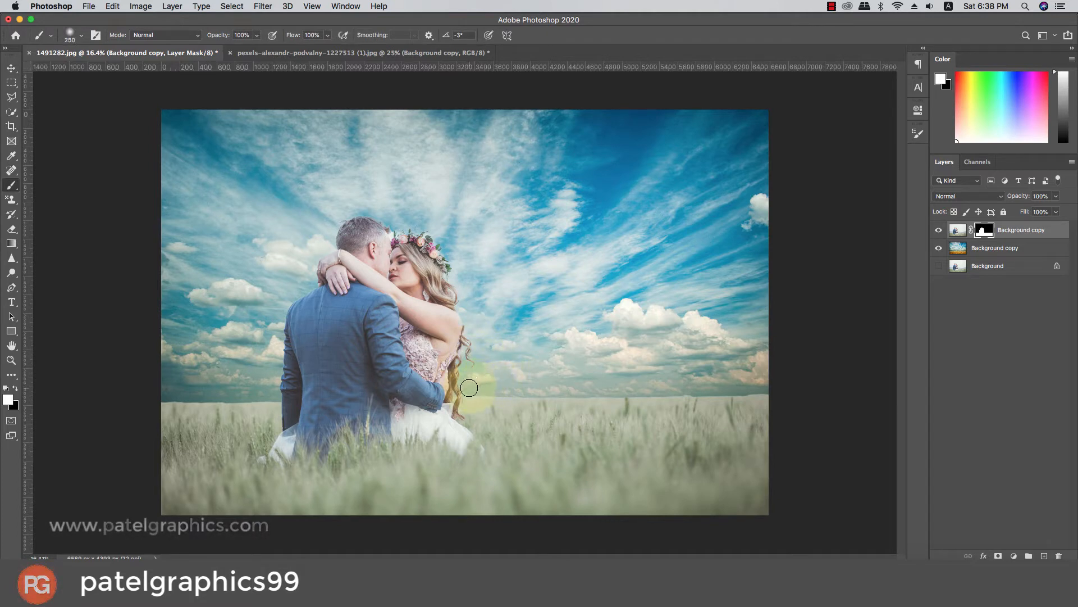
left_click_drag(468, 390, 488, 389)
key("super+z")
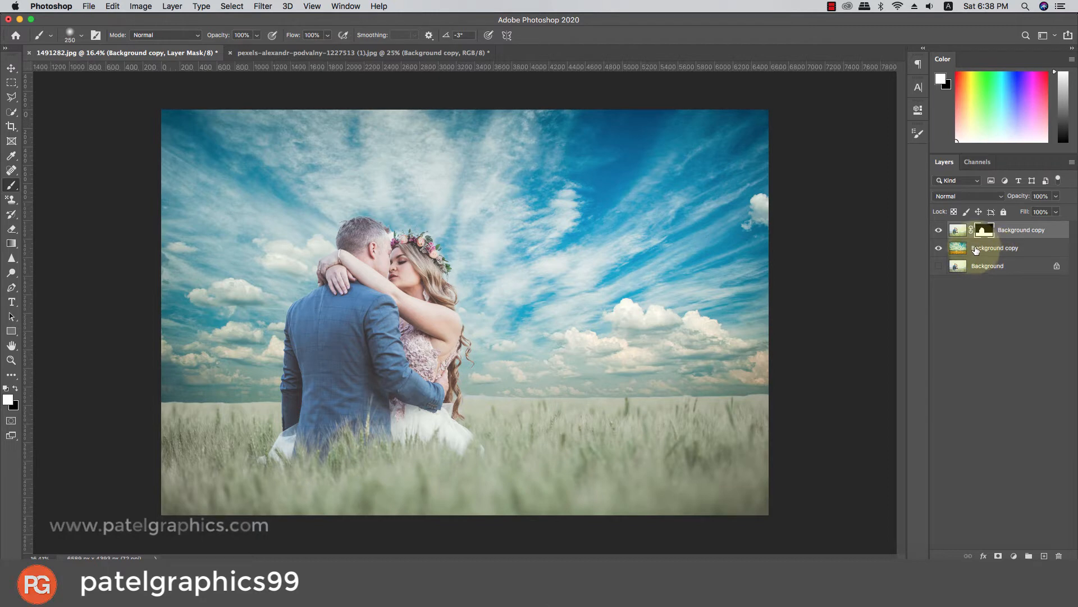
left_click(984, 230)
left_click_drag(472, 387, 541, 393)
key("super+z")
Step: Paint black on the couple layer's mask along the horizon on both sides of the couple to soften the grass edge
key("x")
left_click_drag(469, 385, 767, 389)
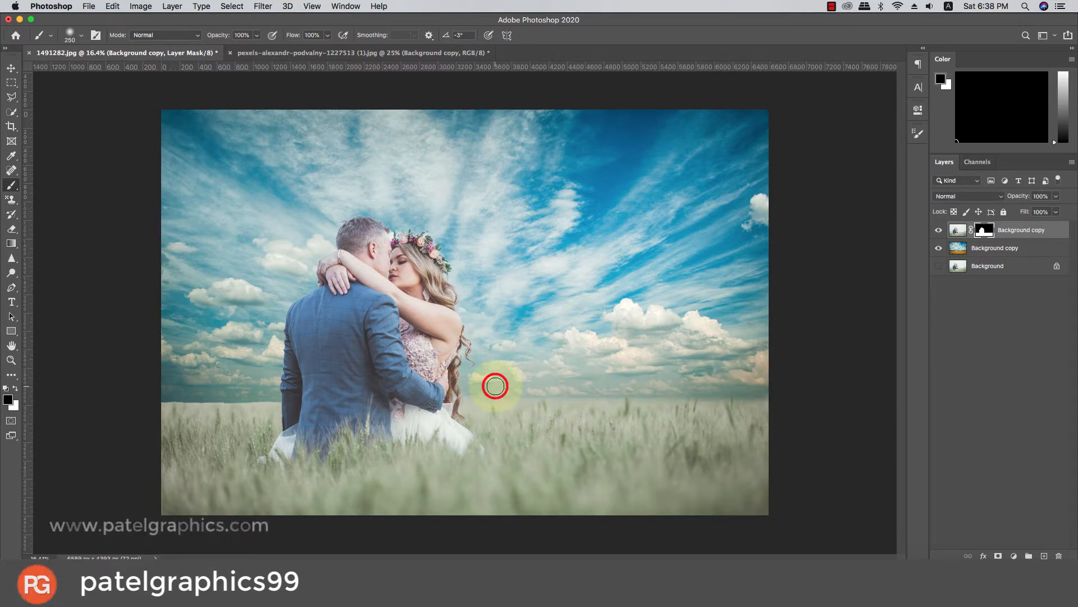
mouse_move(495, 386)
left_mouse_down()
mouse_move(617, 392)
mouse_move(346, 370)
mouse_move(284, 378)
mouse_move(262, 394)
mouse_move(275, 395)
mouse_move(159, 393)
left_mouse_up()
key("super+z")
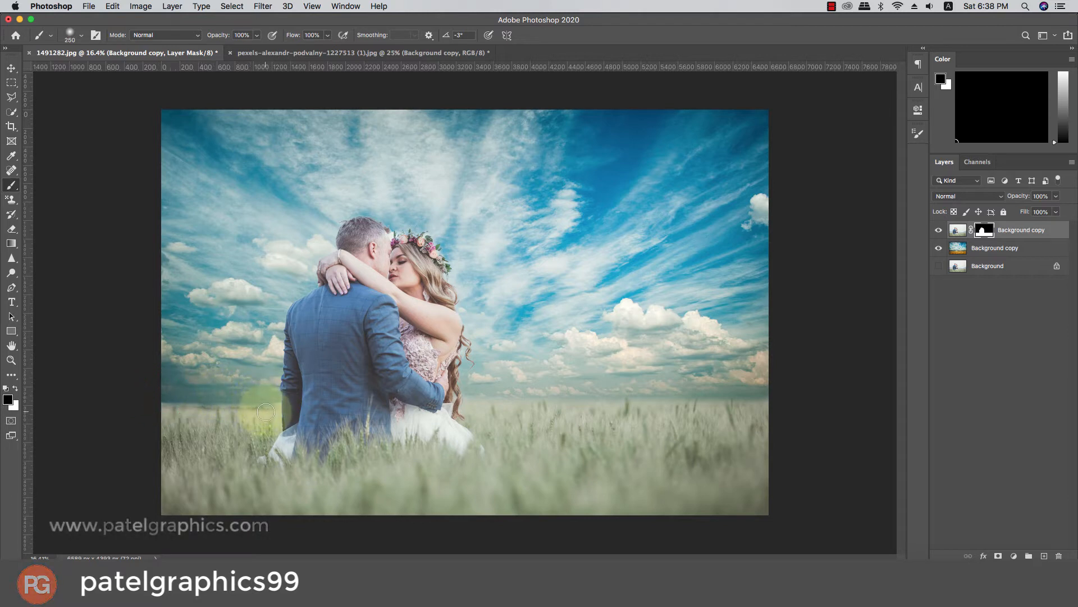
Step: Paint white on the mask over the grass on both sides of the couple, using a size 1100 brush for the right side
key("x")
mouse_move(268, 413)
left_mouse_down()
mouse_move(170, 415)
mouse_move(178, 410)
mouse_move(216, 443)
mouse_move(259, 443)
mouse_move(144, 441)
left_mouse_up()
key("bracketright")
key("bracketright")
key("bracketright")
key("bracketright")
key("bracketright")
key("bracketright")
key("bracketright")
key("bracketright")
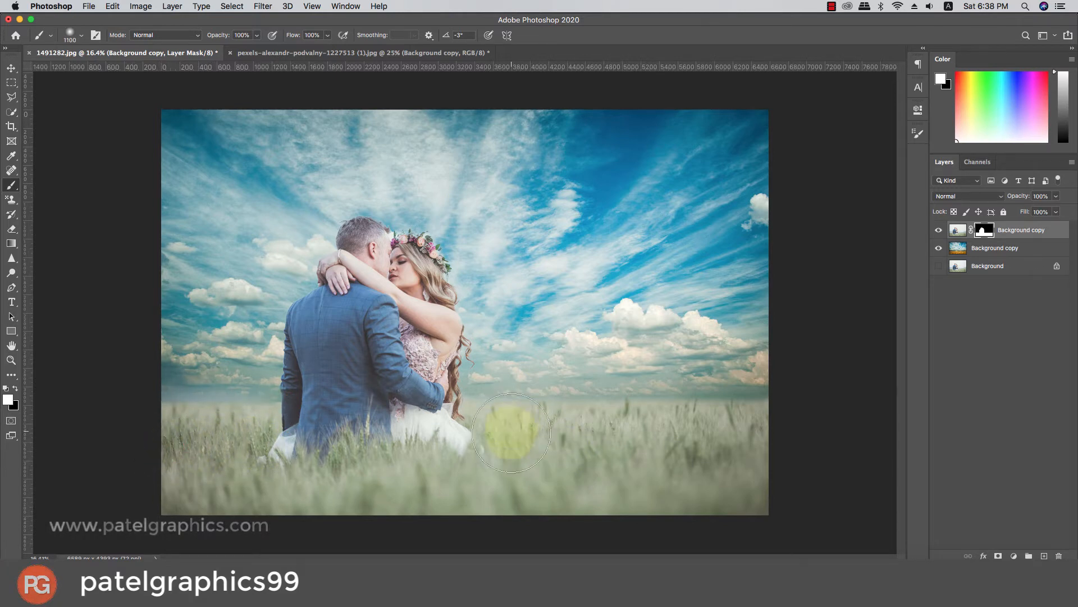
left_click_drag(514, 443, 758, 441)
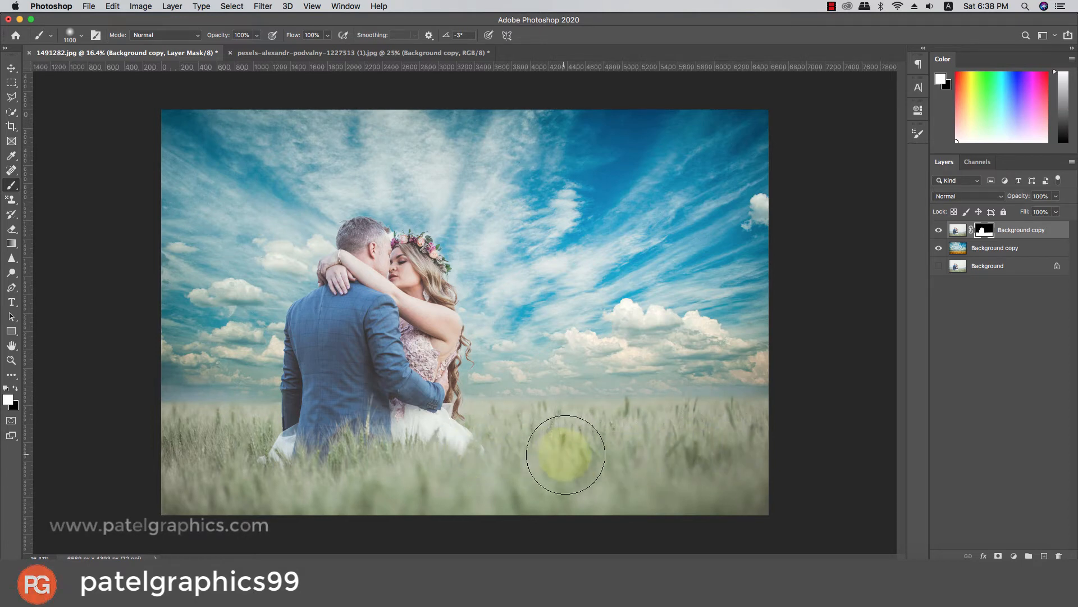
Step: Restore the lower grass on both sides of the couple by painting white on the mask with a size 1800 brush
key("bracketright")
key("bracketright")
key("bracketright")
key("bracketright")
key("bracketright")
key("bracketright")
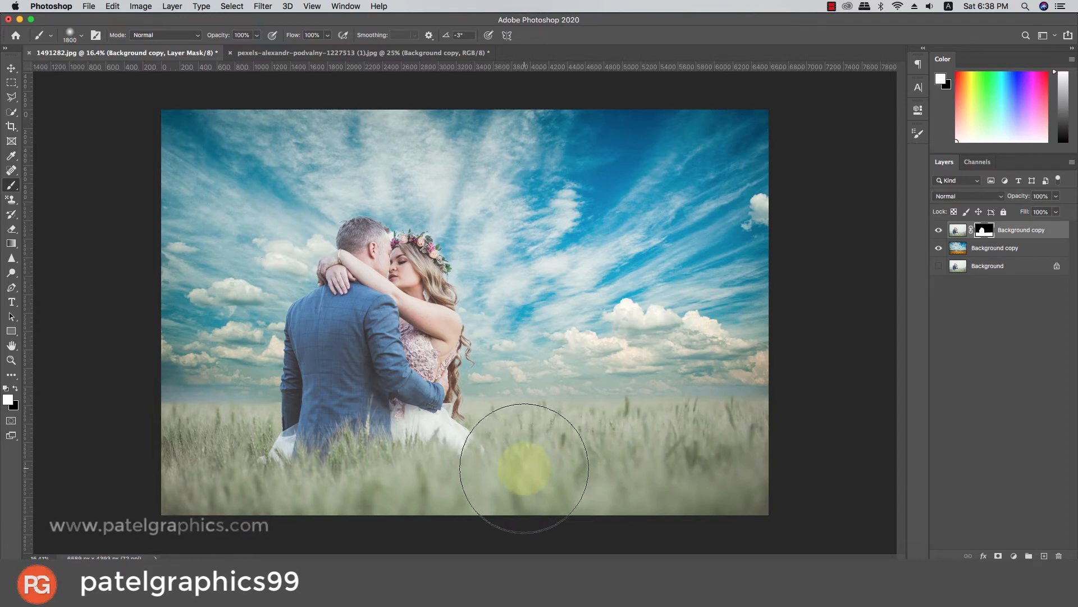
mouse_move(512, 473)
left_mouse_down()
mouse_move(746, 459)
mouse_move(521, 494)
mouse_move(413, 491)
mouse_move(427, 482)
mouse_move(440, 491)
left_mouse_up()
key("bracketleft")
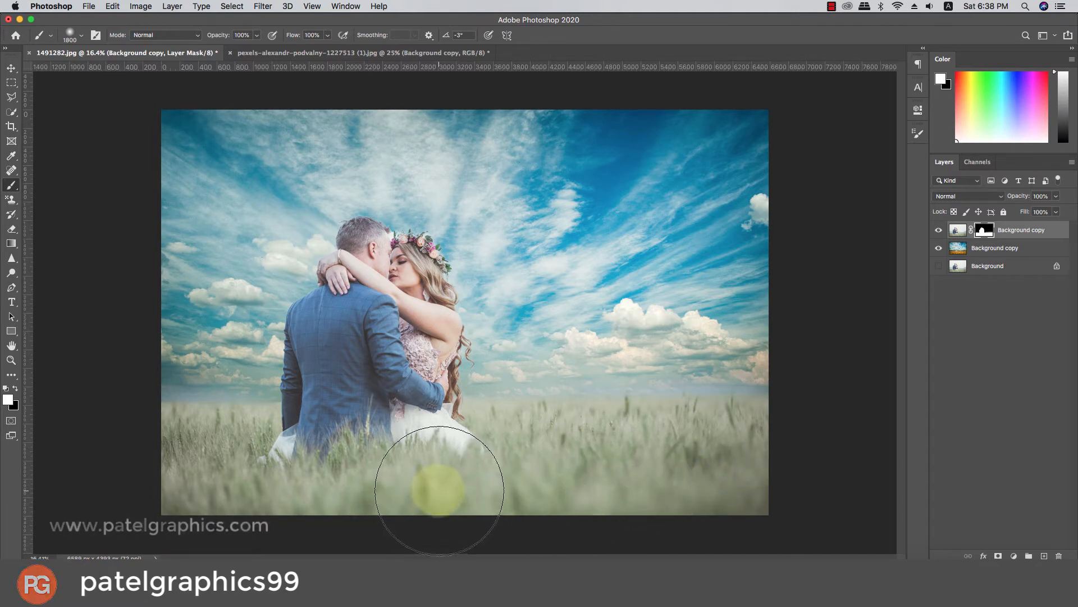
key("super+z")
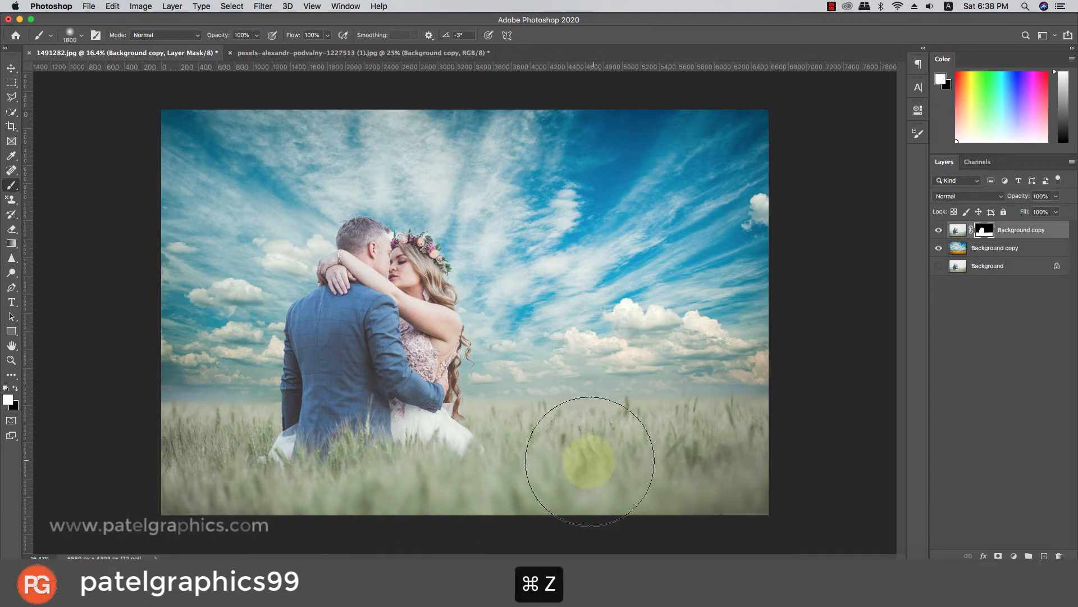
left_click_drag(571, 463, 794, 470)
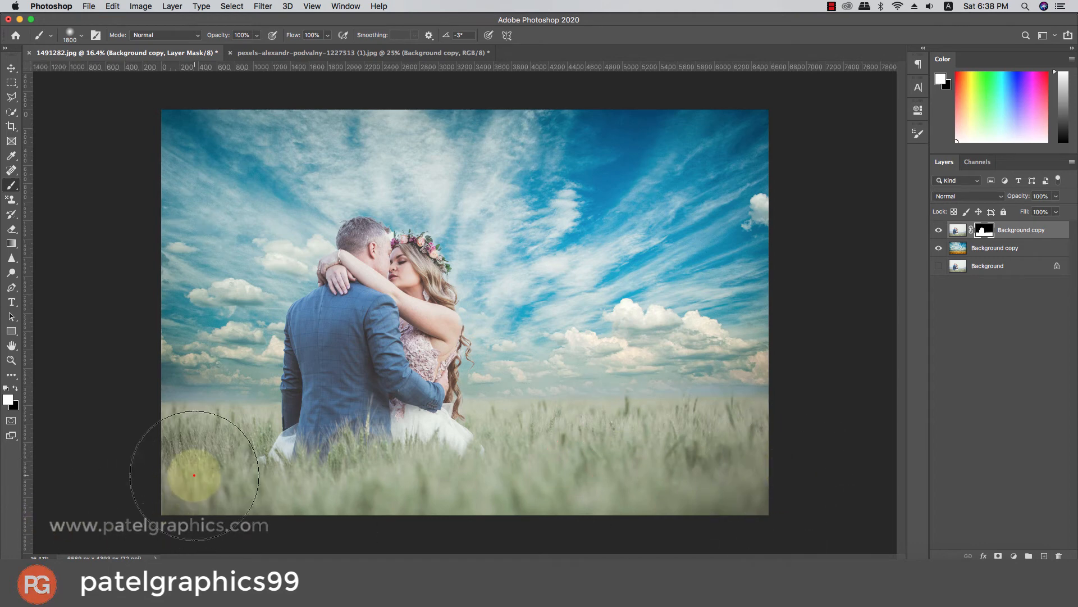
mouse_move(194, 475)
left_mouse_down()
mouse_move(113, 472)
mouse_move(282, 475)
left_mouse_up()
left_click(279, 472)
left_click(286, 468)
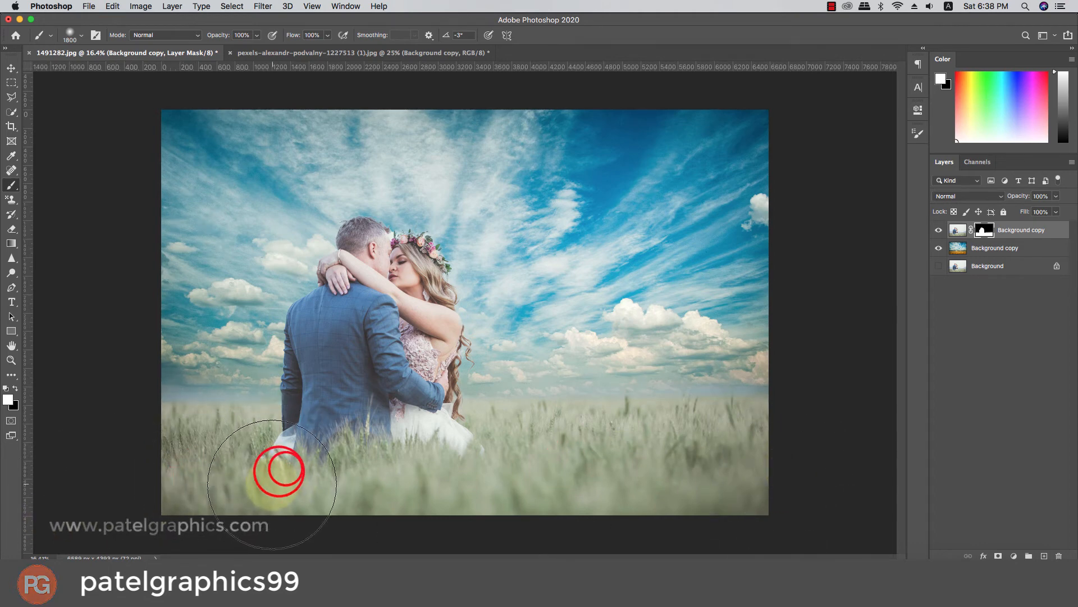
Step: Add a new empty layer at the top of the layer stack
scroll(333, 462, "down", 2)
scroll(335, 459, "down", 4)
key("v")
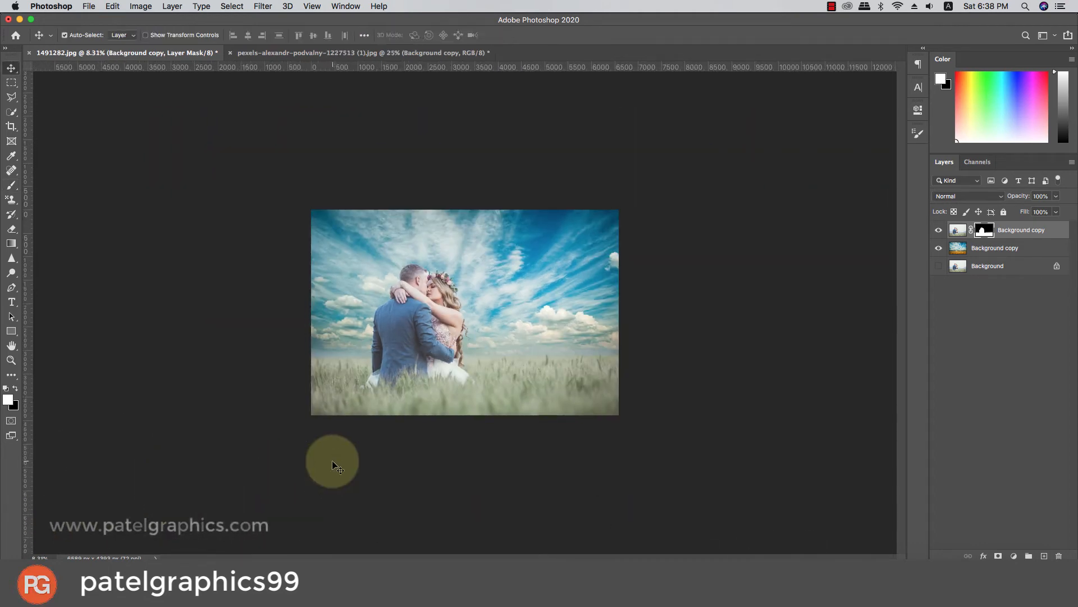
scroll(388, 414, "up", 3)
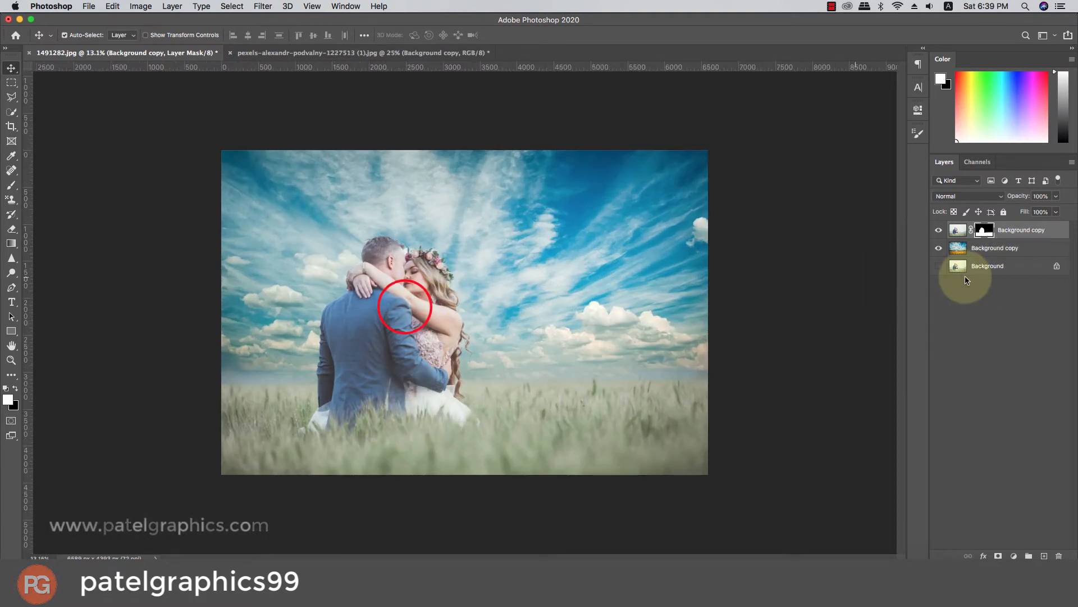
left_click(1044, 555)
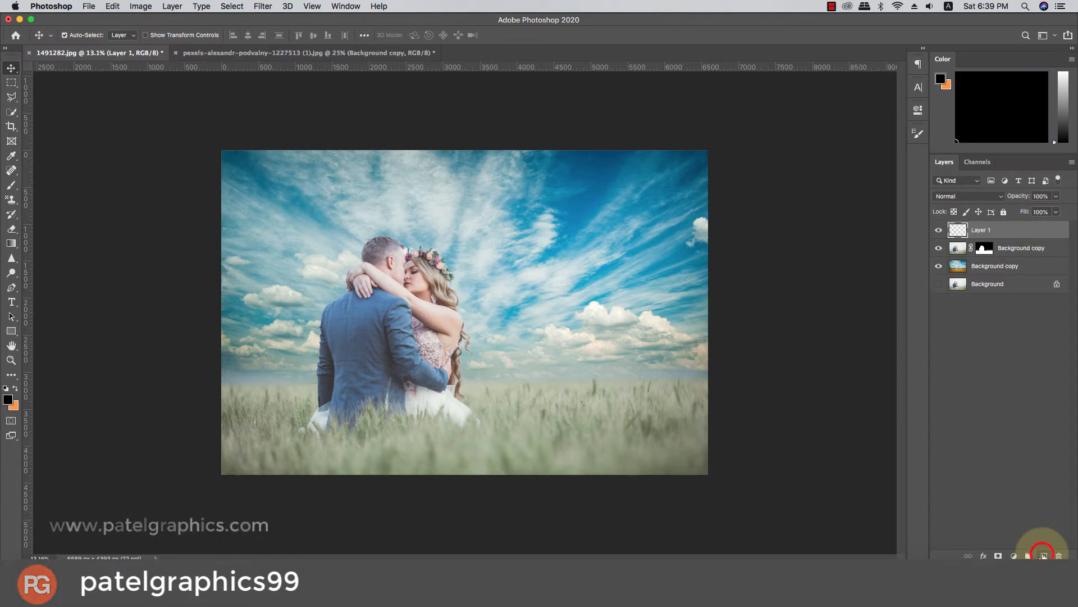
left_click(994, 230)
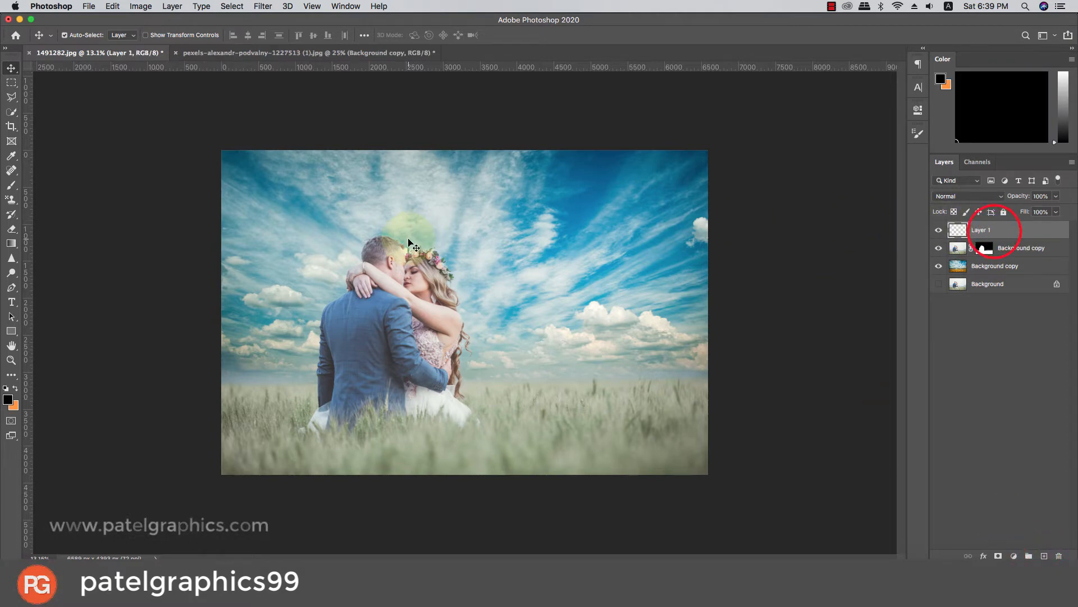
Step: Make the original Background layer visible again and compare the image with the sky layer hidden and shown
scroll(409, 242, "up", 3)
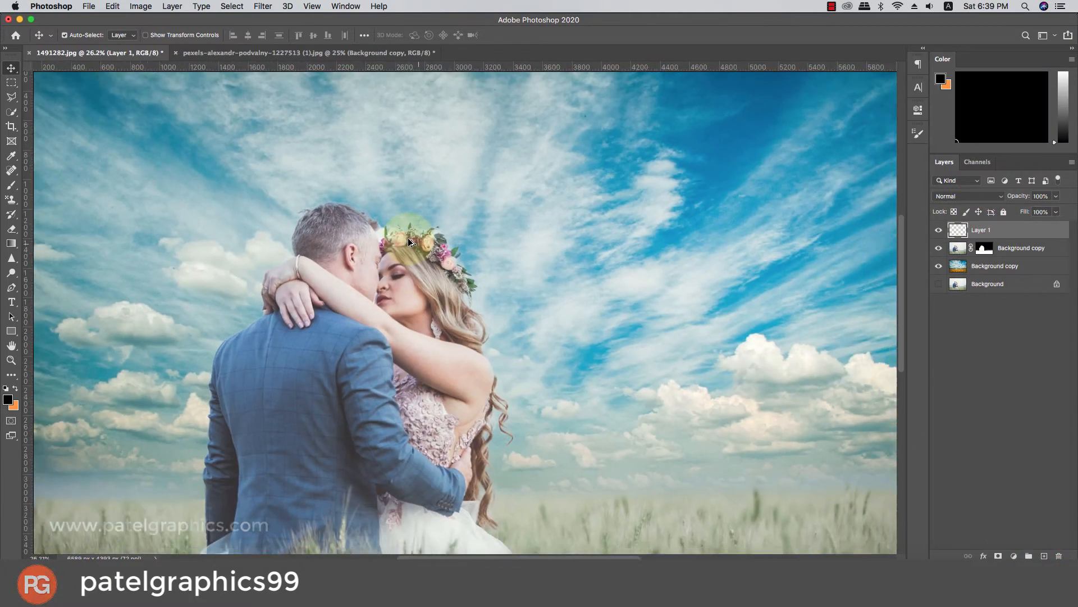
scroll(408, 237, "down", 1)
left_click(938, 283)
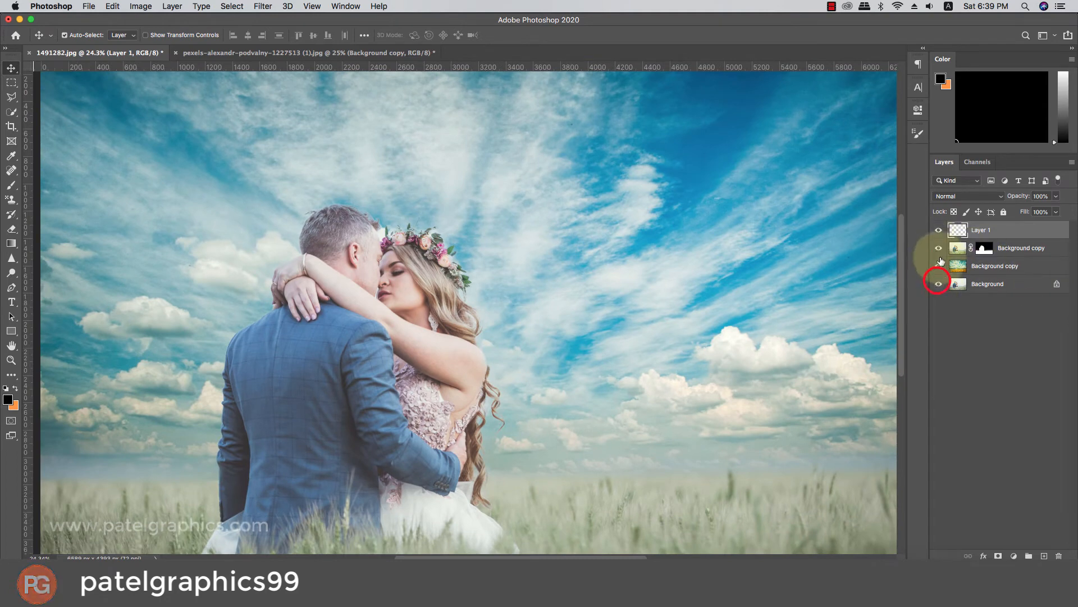
left_click(938, 266)
left_click(939, 266)
left_click(939, 266)
left_click(939, 266)
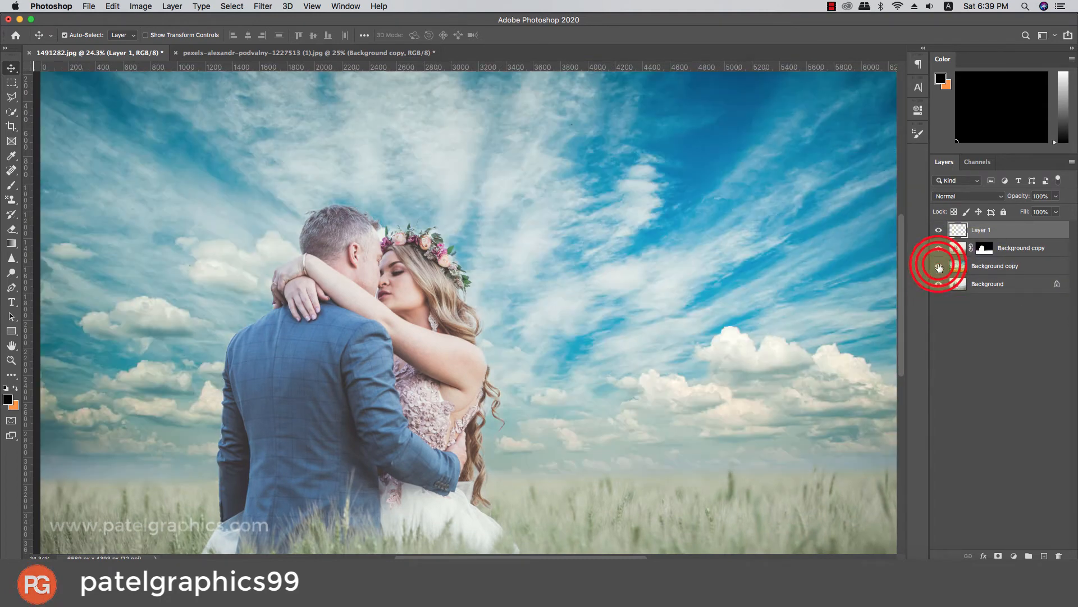
Step: Use Apply Image to put the merged RGB image of 1491282.jpg on the empty top layer with Multiply blending at 100% opacity
scroll(861, 287, "down", 1)
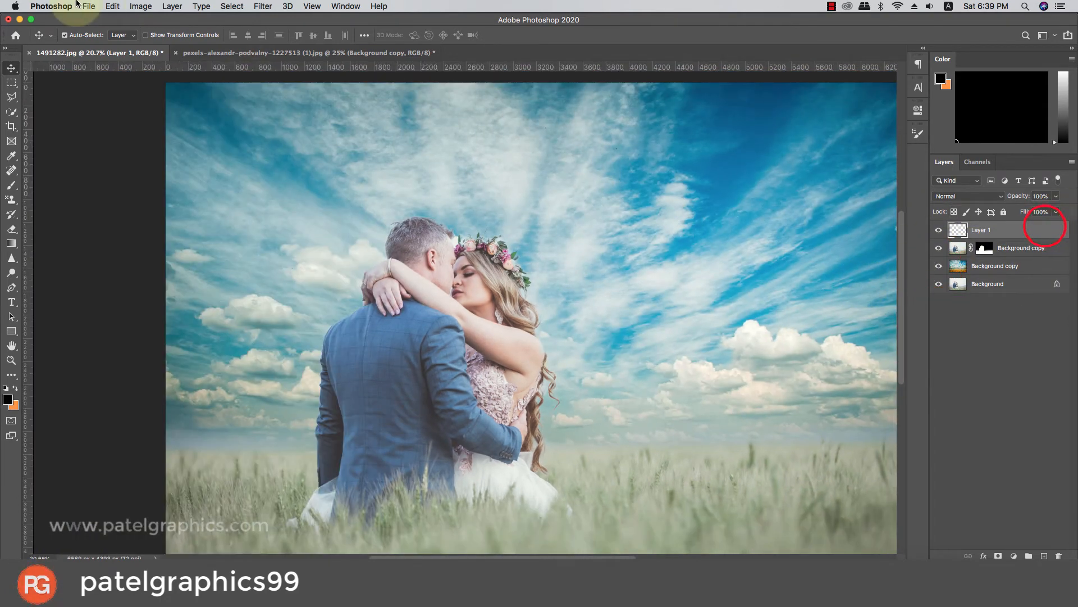
left_click(140, 6)
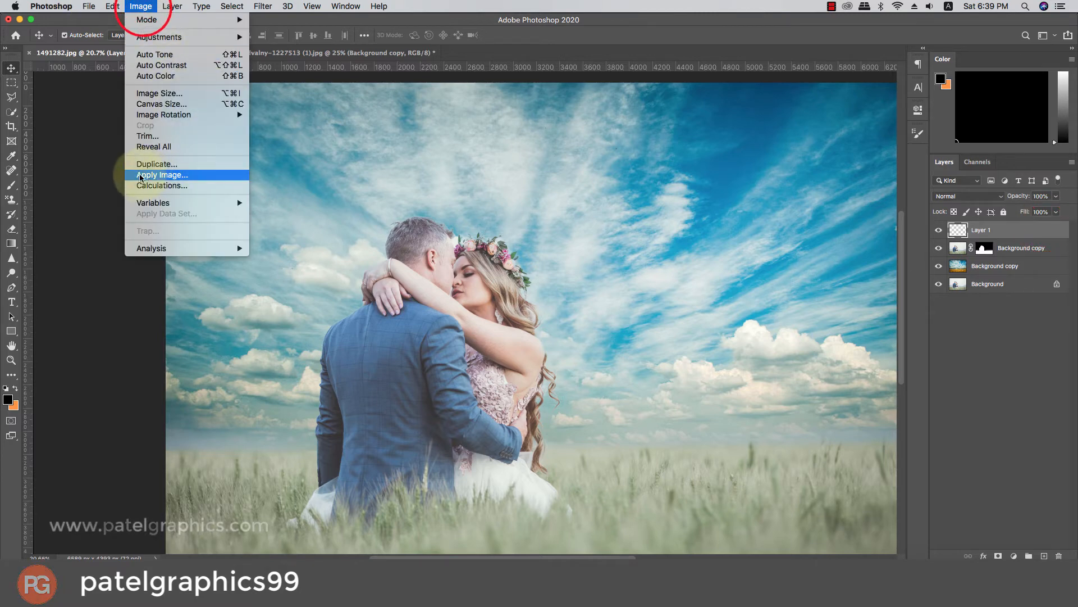
left_click(197, 174)
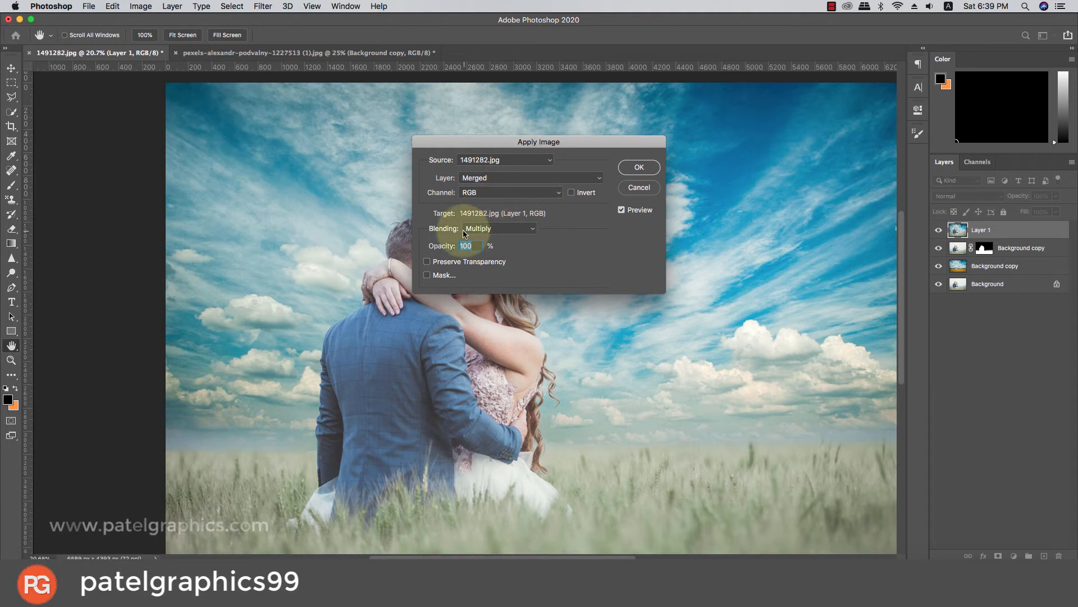
left_click(568, 178)
left_click(475, 177)
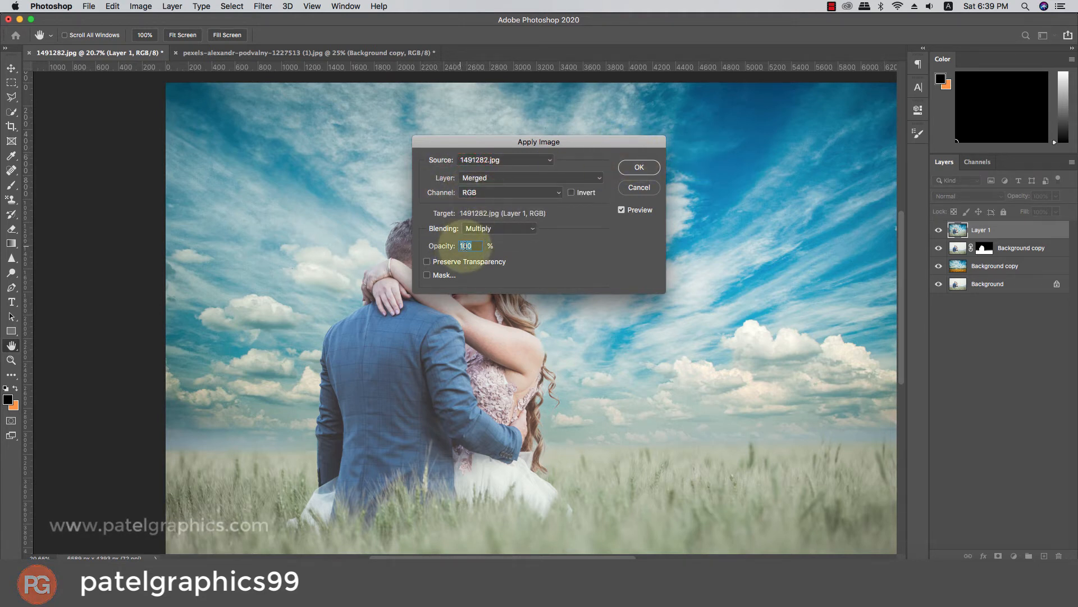
left_click(634, 168)
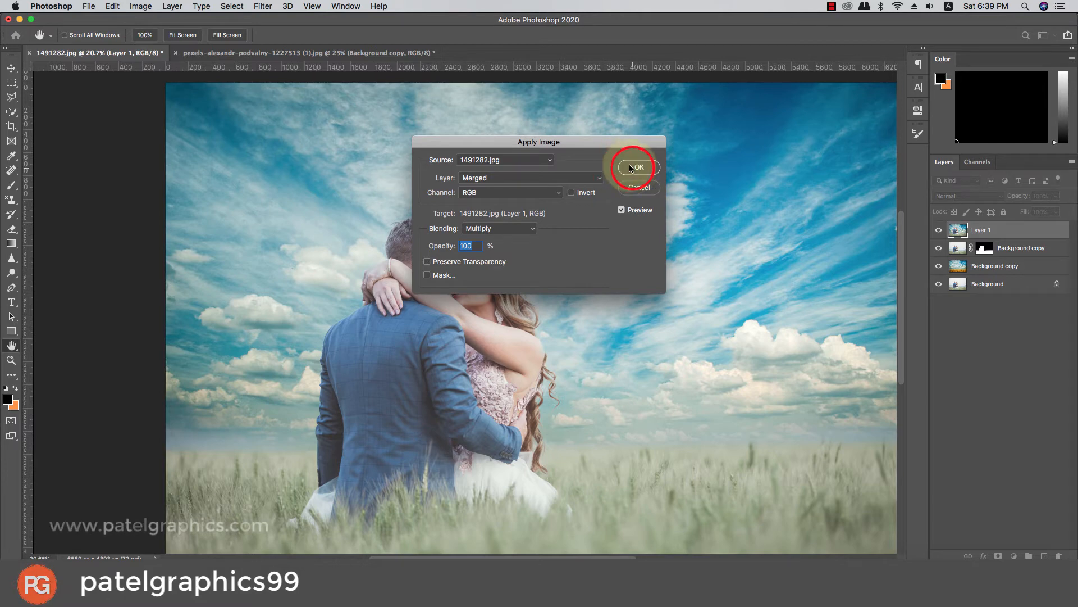
Step: Start the Camera Raw Filter on the merged top layer and apply the automatic Basic tone adjustments
scroll(512, 172, "down", 3)
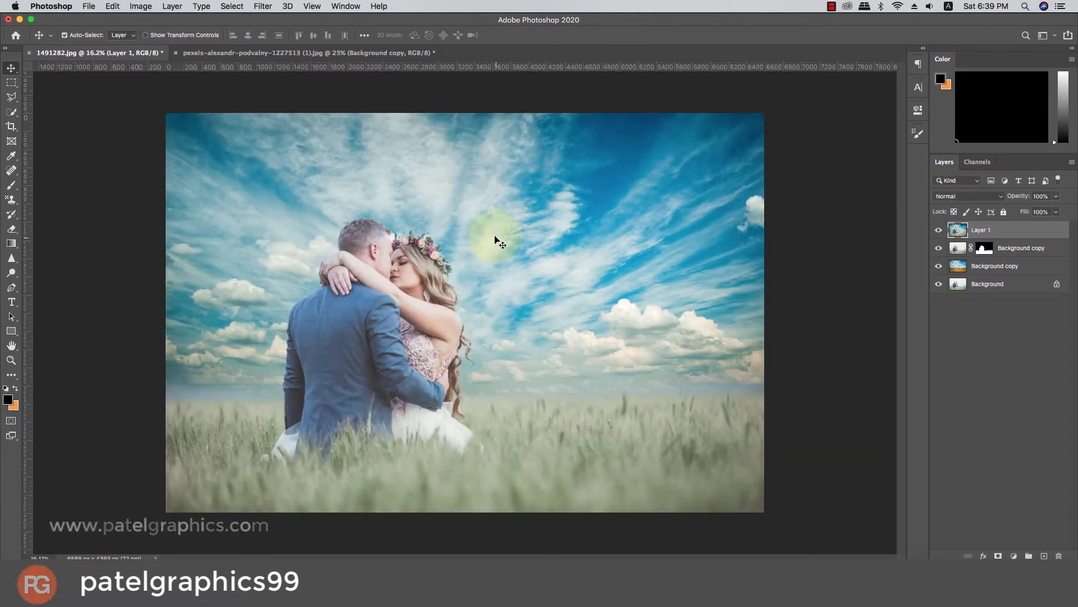
left_click(1007, 231)
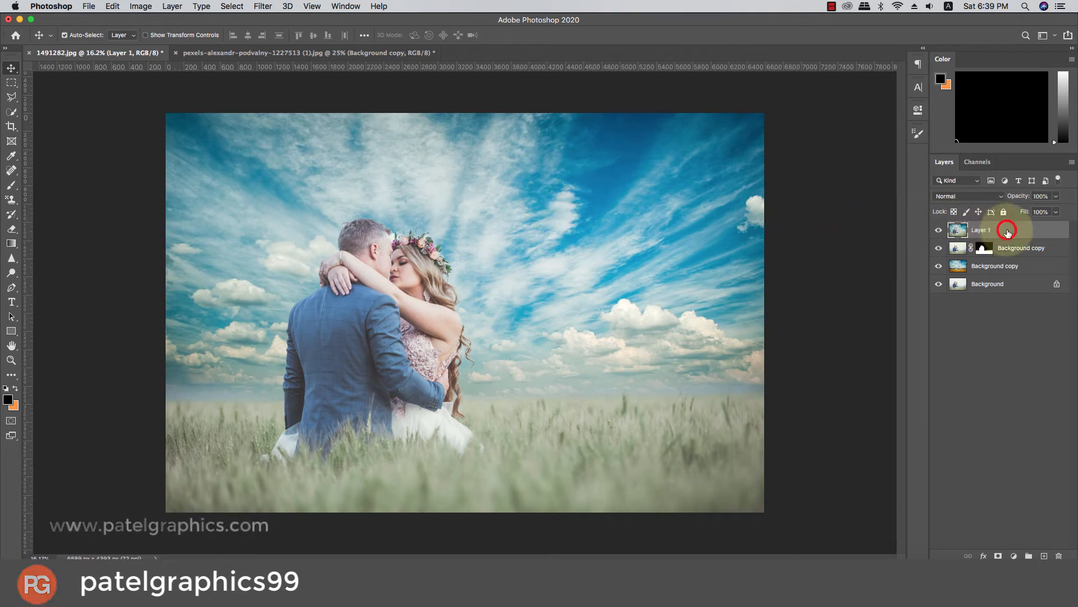
left_click(260, 7)
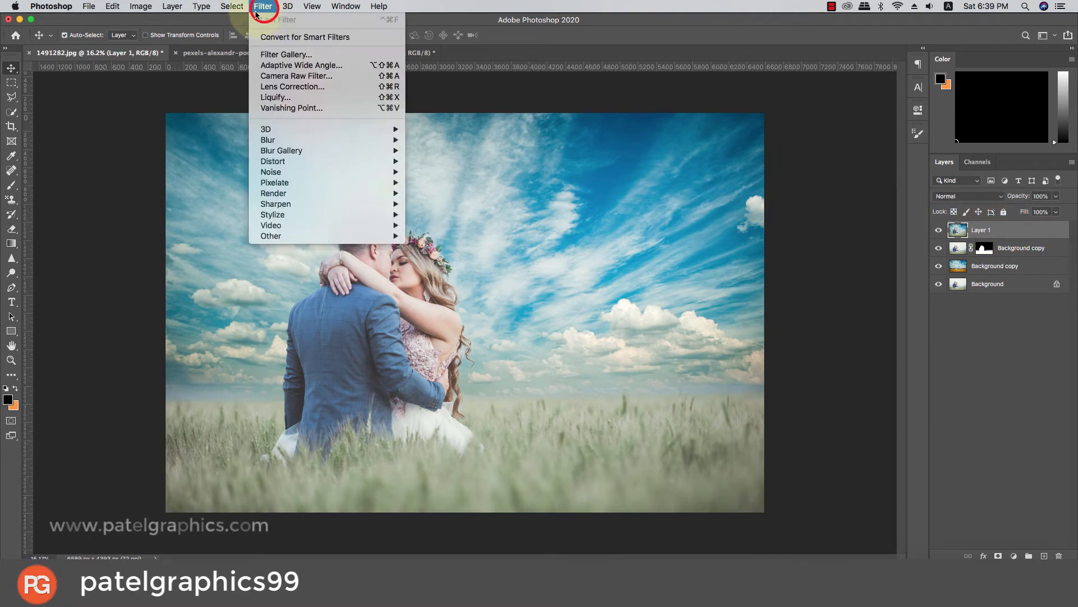
left_click(268, 76)
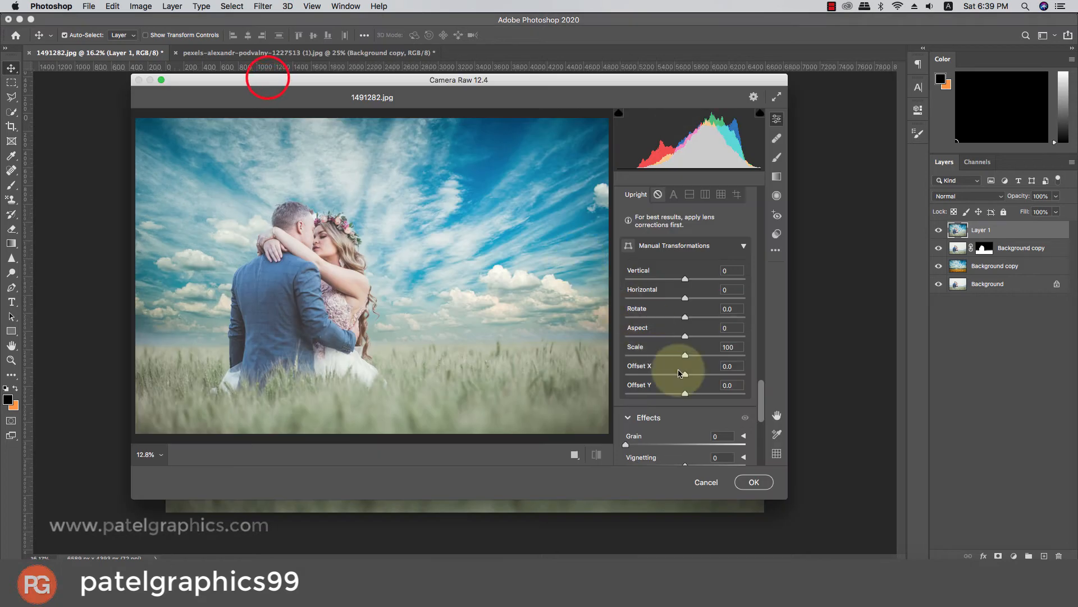
left_click_drag(763, 395, 761, 187)
left_click(711, 198)
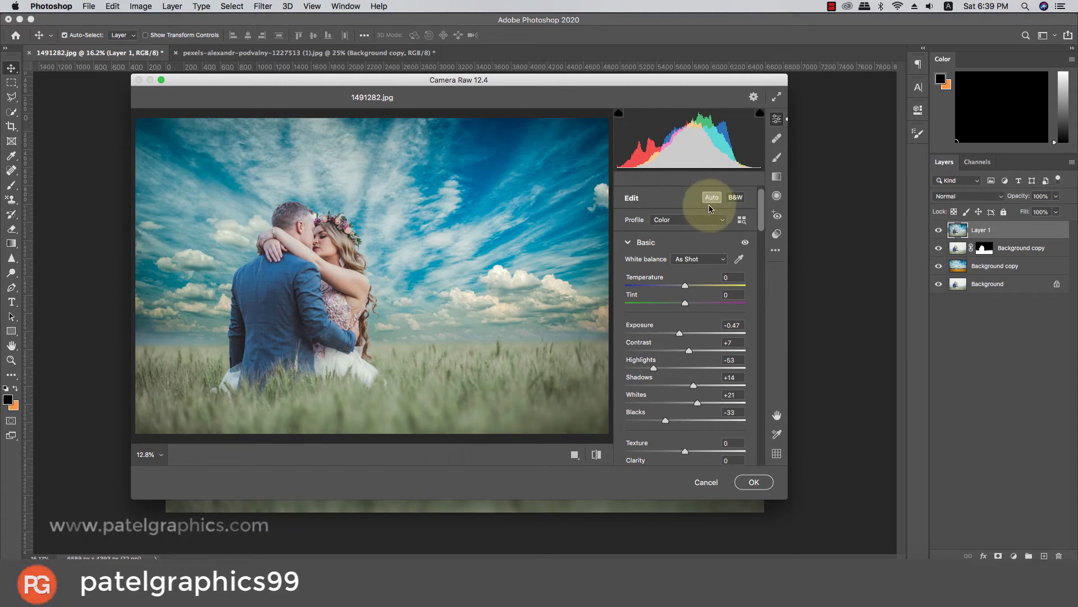
Step: Set the Camera Raw Exposure to -0.25 and nudge the Temperature slightly cooler
left_click_drag(680, 333, 685, 336)
scroll(730, 286, "down", 2)
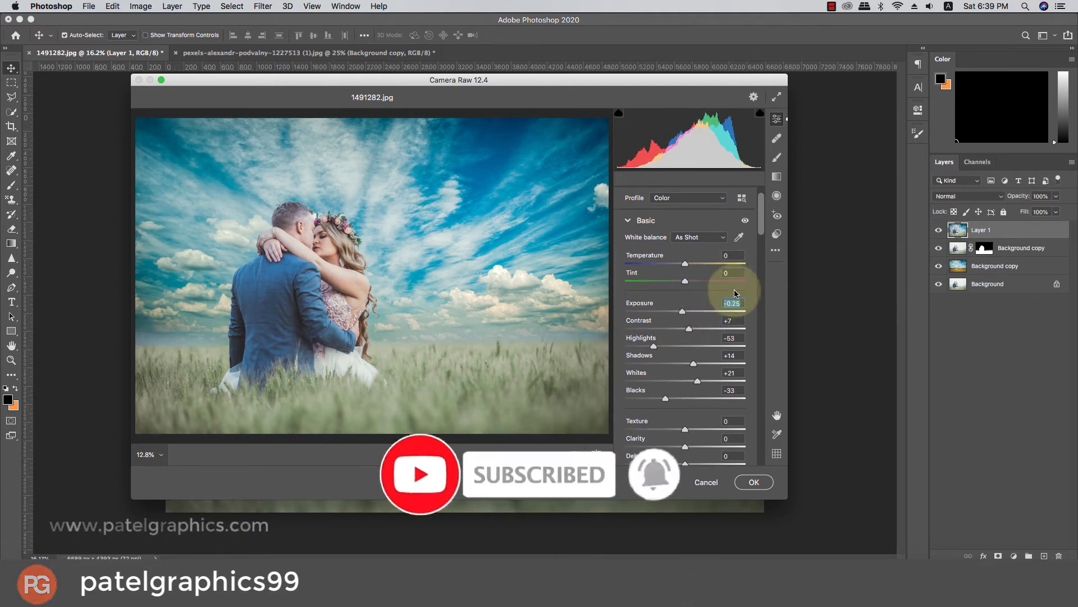
left_click_drag(761, 216, 760, 219)
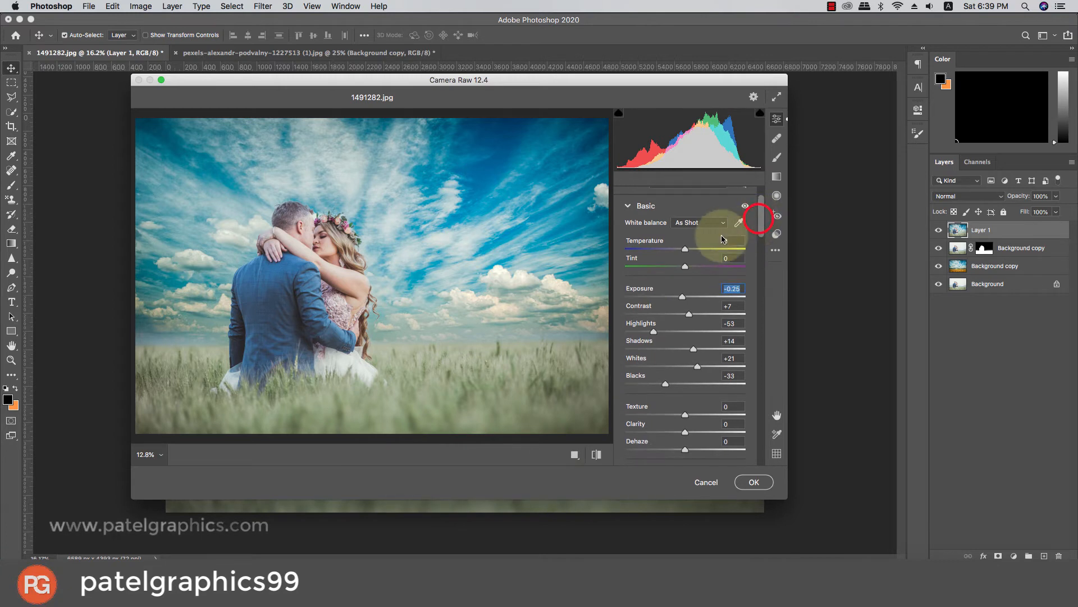
left_click(681, 250)
left_click_drag(681, 250, 681, 249)
Step: Set Clarity to +10, Texture to +8 and Vibrance to +26 in the Basic adjustments
left_click_drag(761, 228, 764, 264)
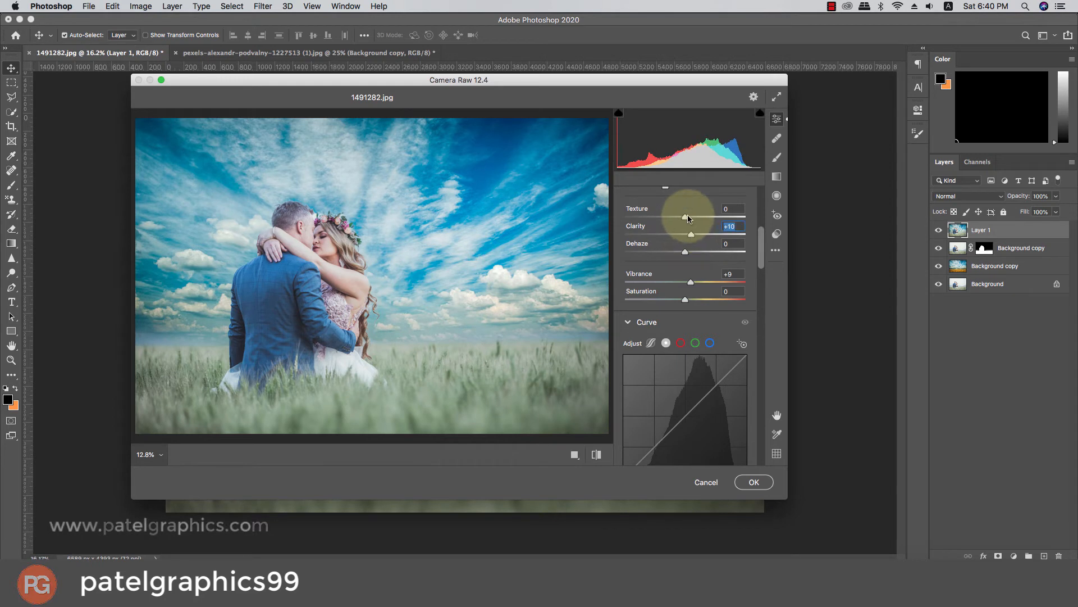
left_click_drag(686, 216, 691, 217)
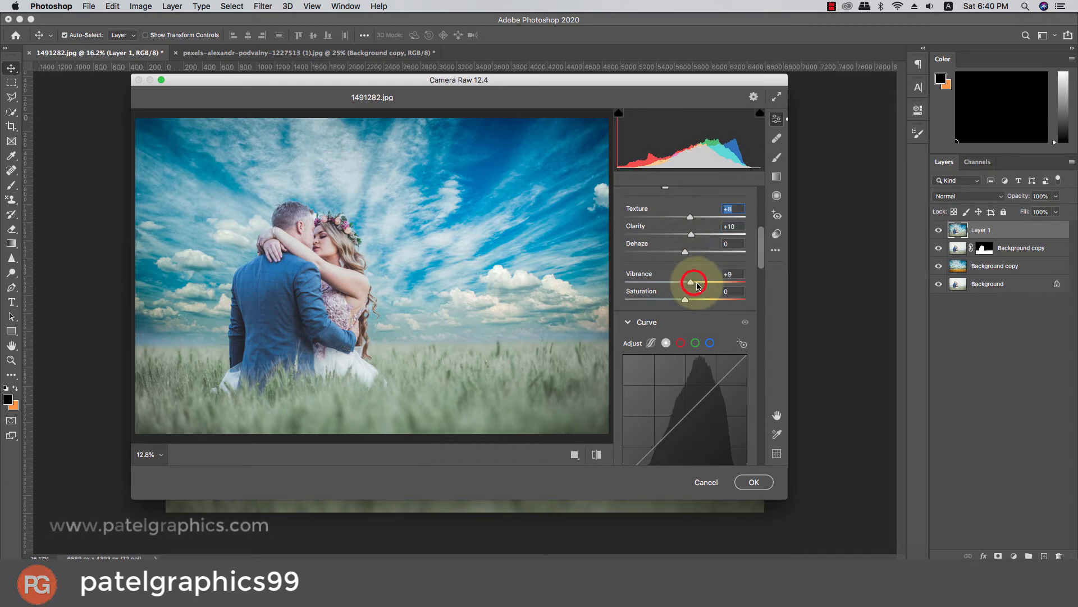
left_click_drag(697, 286, 711, 287)
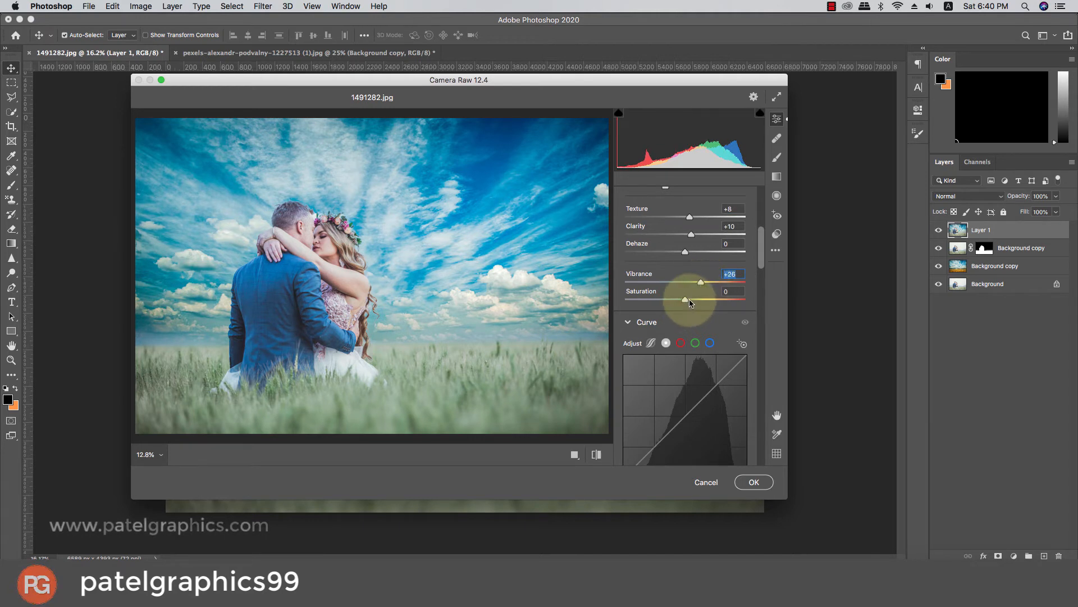
Step: Shift the Color Mixer hues to Yellows +19, Greens +61 and Aquas -16
left_click_drag(761, 244, 753, 302)
scroll(747, 306, "down", 5)
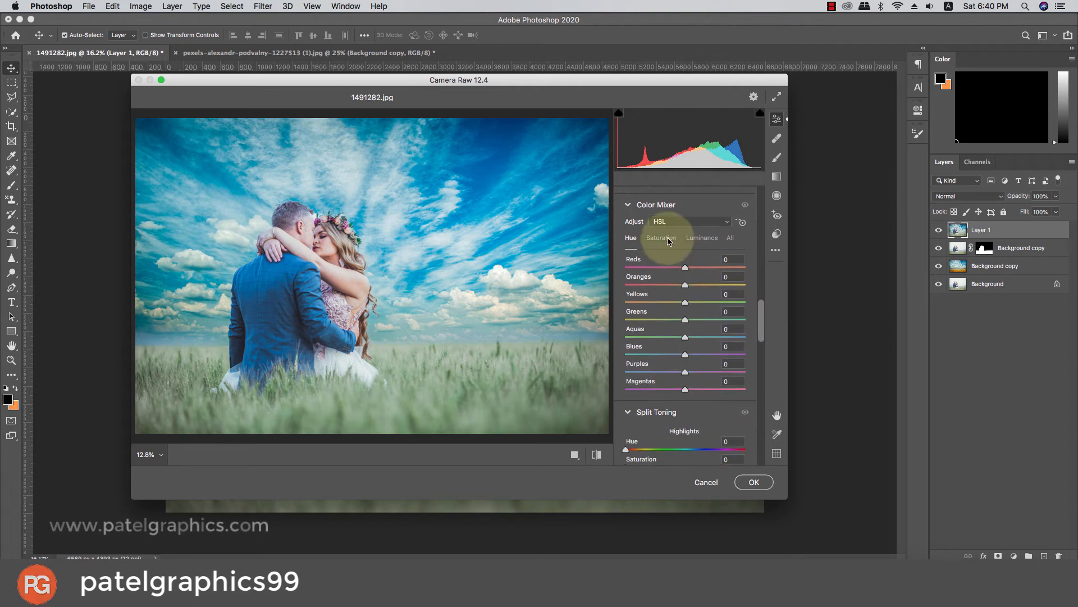
left_click(663, 237)
left_click(630, 238)
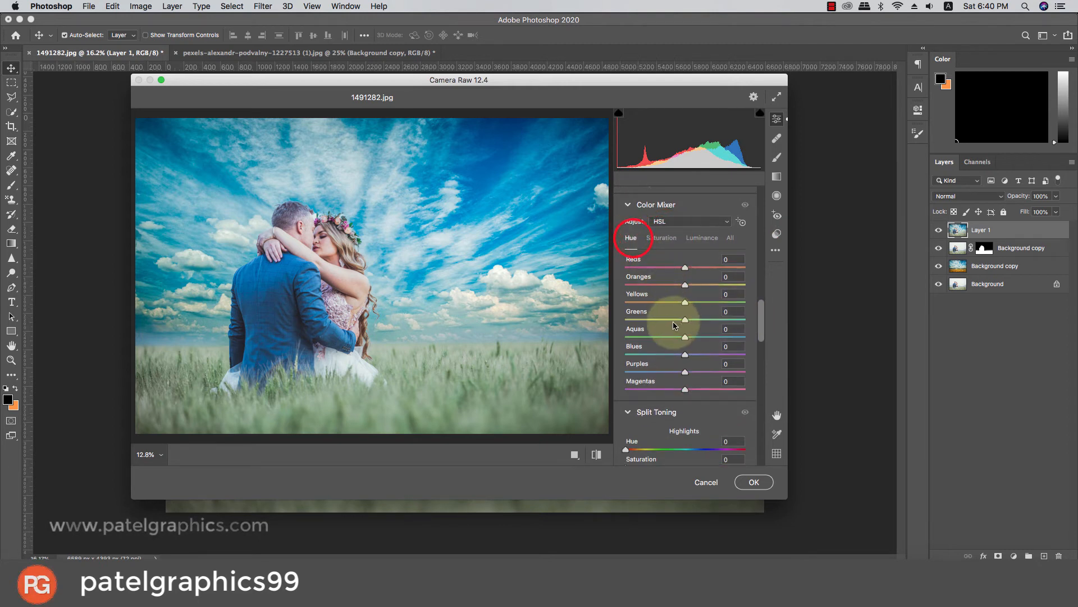
mouse_move(674, 322)
left_mouse_down()
mouse_move(616, 313)
mouse_move(723, 324)
mouse_move(655, 337)
mouse_move(699, 344)
mouse_move(681, 343)
left_mouse_up()
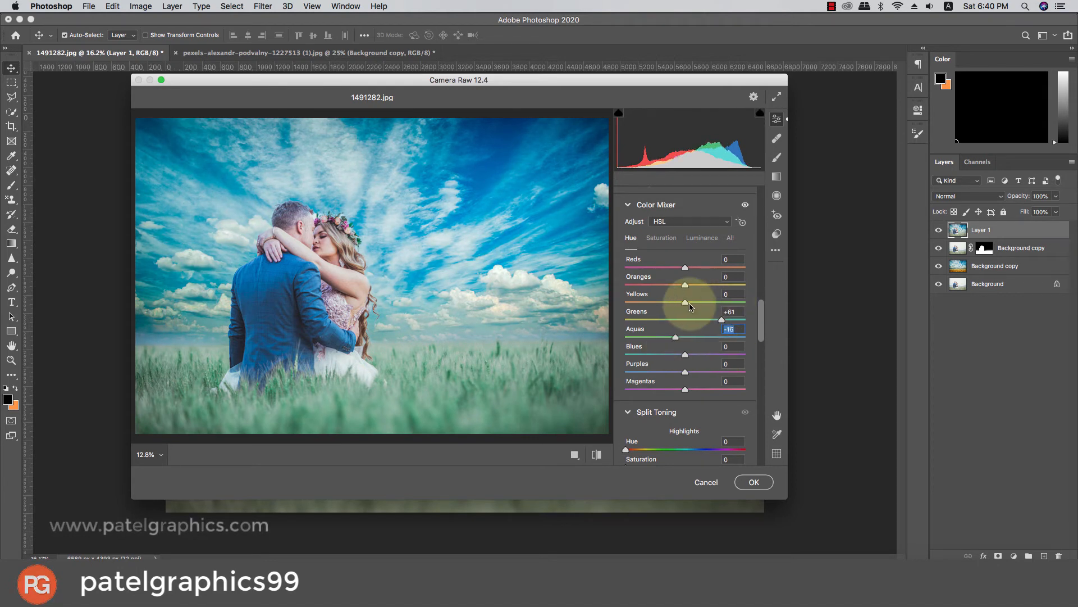
left_click_drag(686, 303, 697, 302)
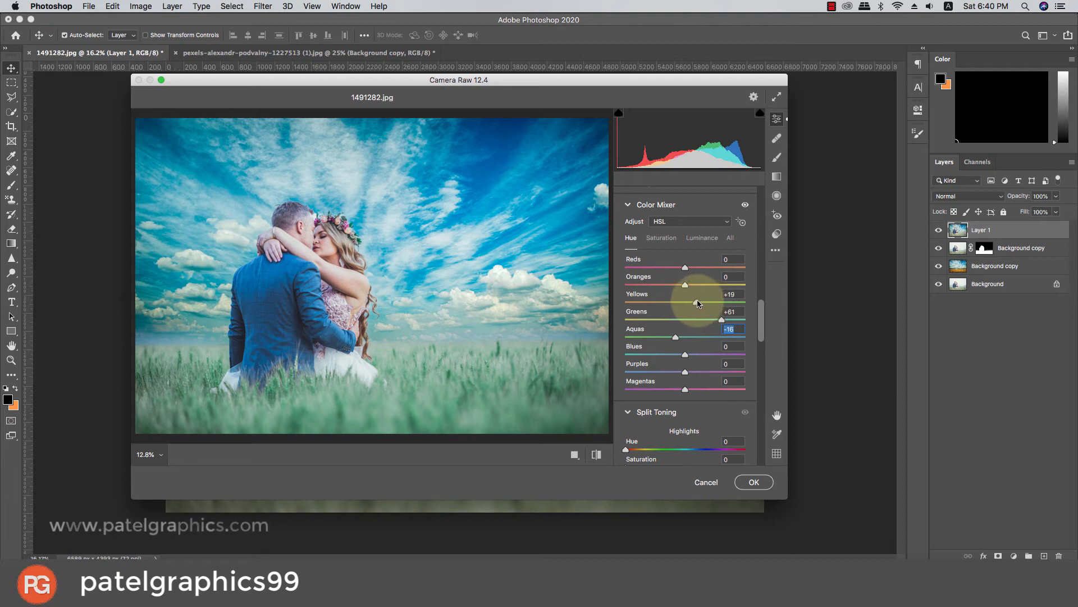
Step: Raise the Color Mixer luminance of Oranges to +20
left_click(658, 235)
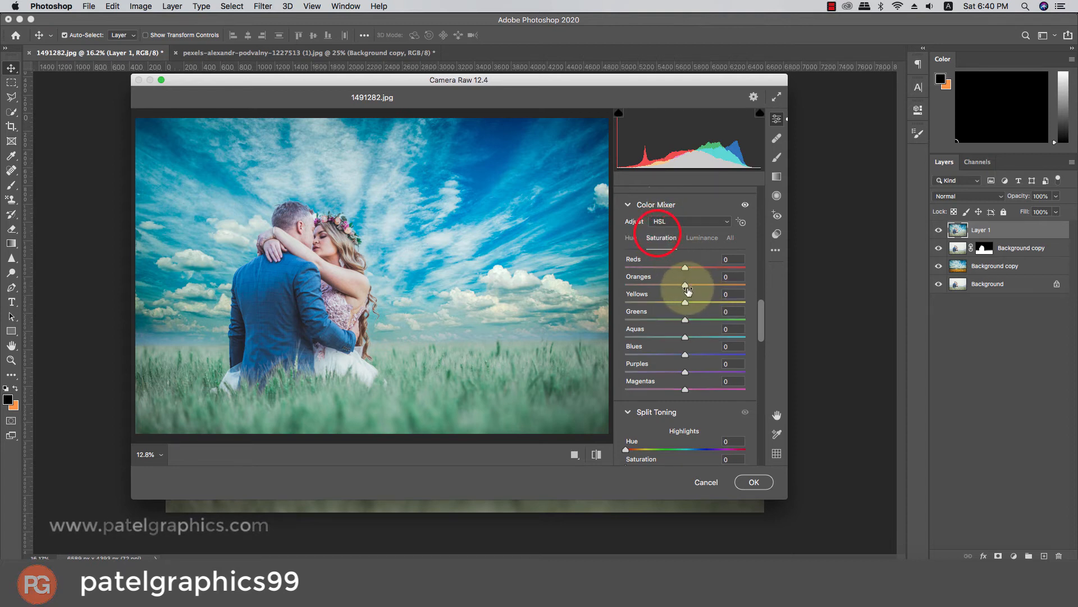
left_click(695, 237)
left_click_drag(694, 285, 699, 288)
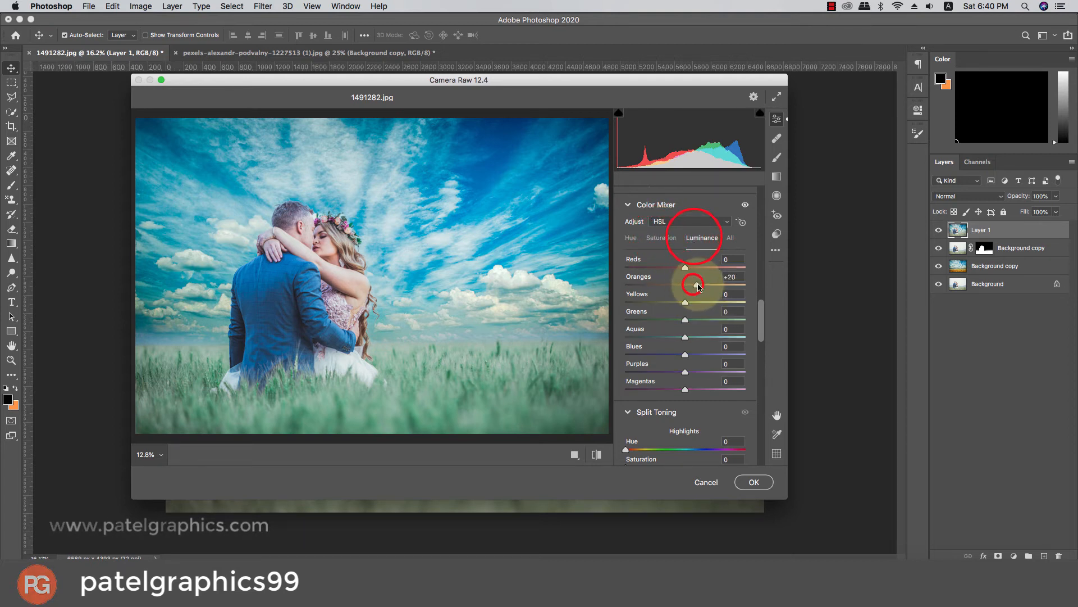
Step: Set Calibration hue/saturation to Red Primary +22/-15, Green Primary +37/+6 and Blue Primary -20/+23, and set Vignetting to -24
left_click_drag(759, 310, 755, 436)
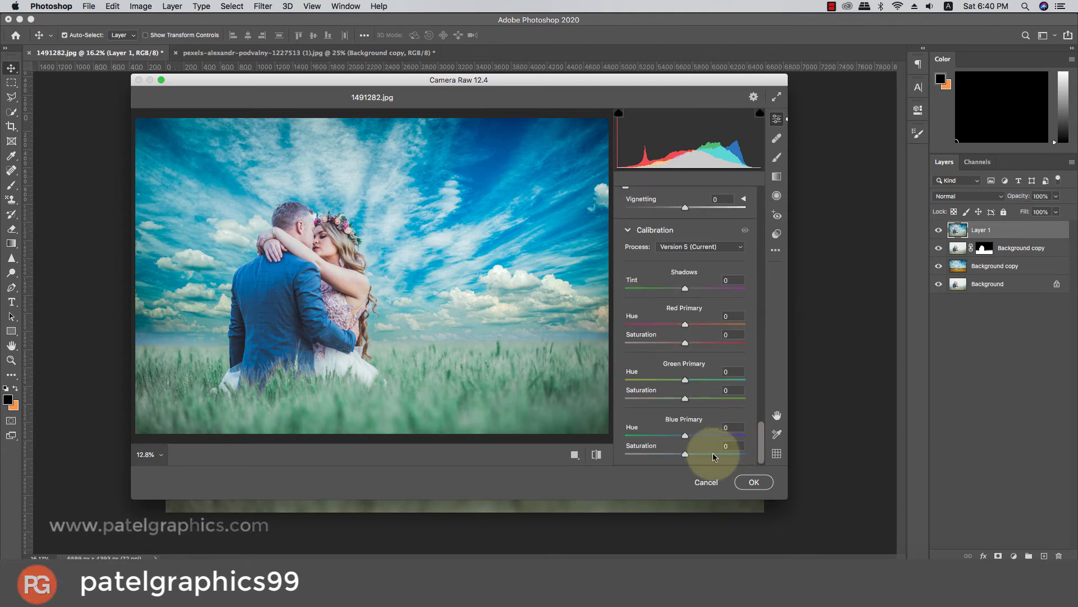
left_click_drag(695, 454, 700, 454)
left_click_drag(685, 372, 704, 400)
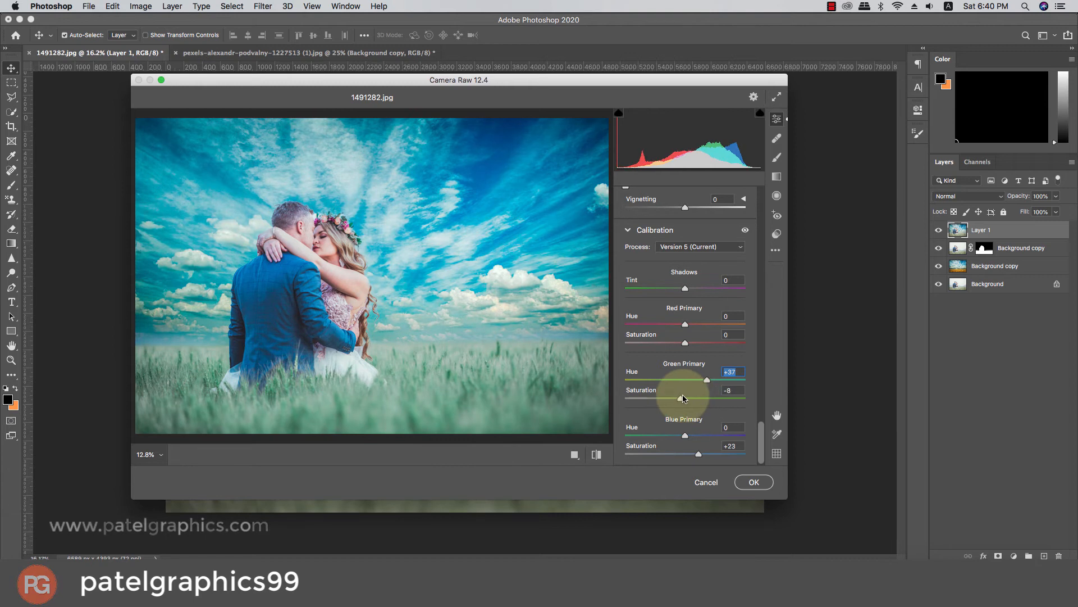
mouse_move(685, 342)
left_mouse_down()
mouse_move(676, 343)
mouse_move(696, 329)
left_mouse_up()
left_click_drag(684, 435, 674, 435)
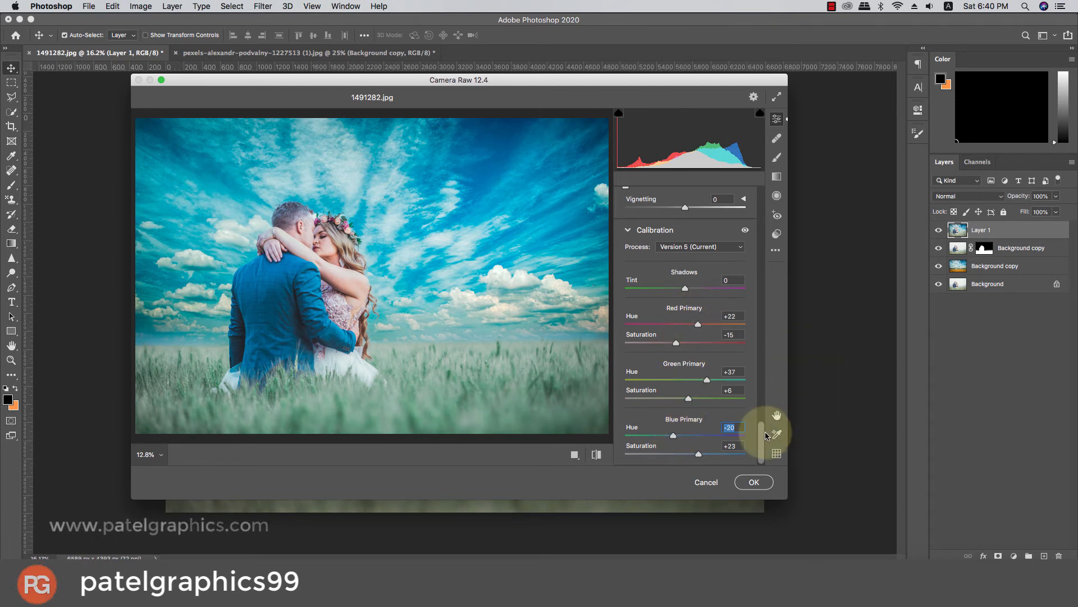
left_click_drag(670, 209, 674, 210)
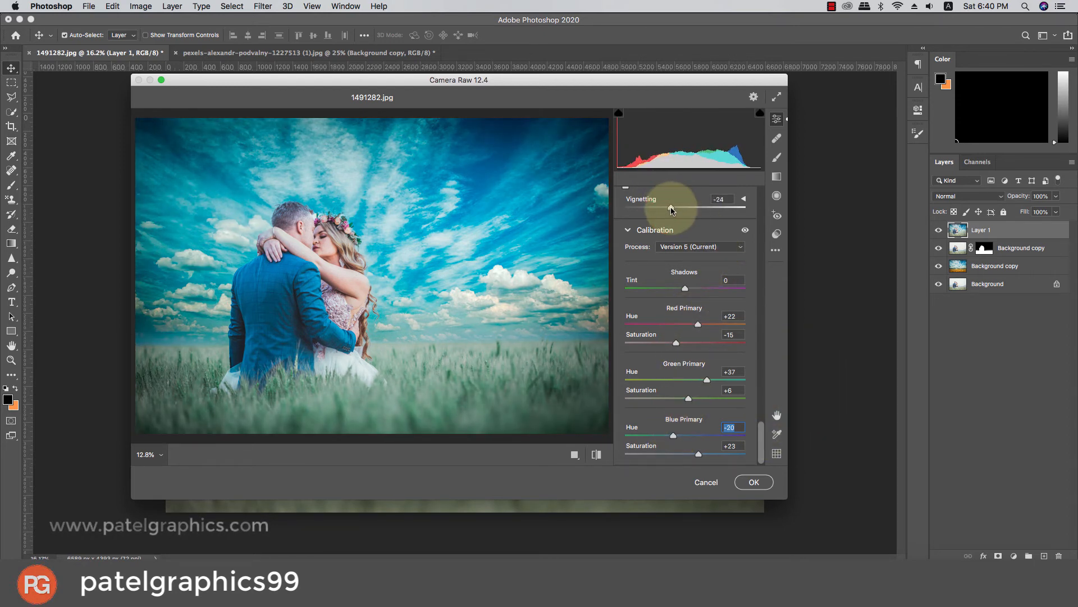
Step: Set the Camera Raw Temperature to -4 and apply the filter to Layer 1
left_click_drag(761, 435, 770, 203)
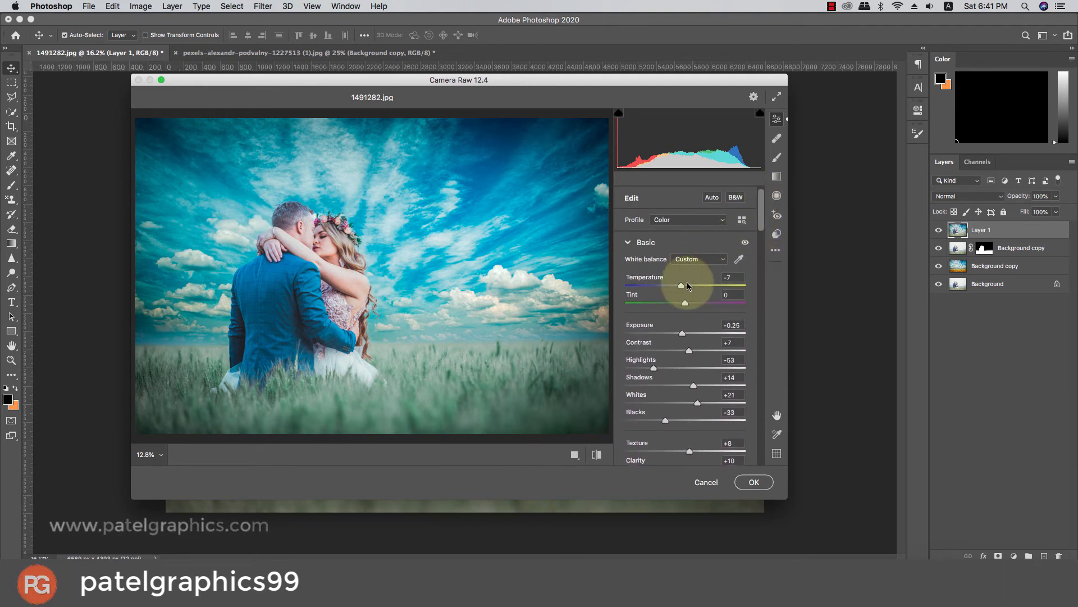
left_click_drag(683, 286, 691, 287)
type("0")
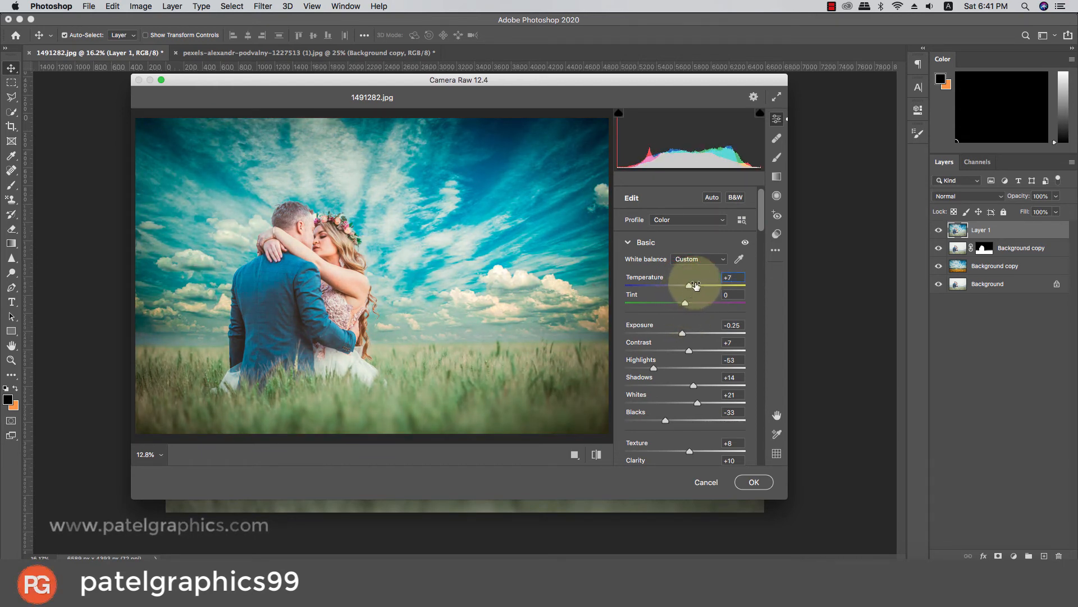
left_click(730, 277)
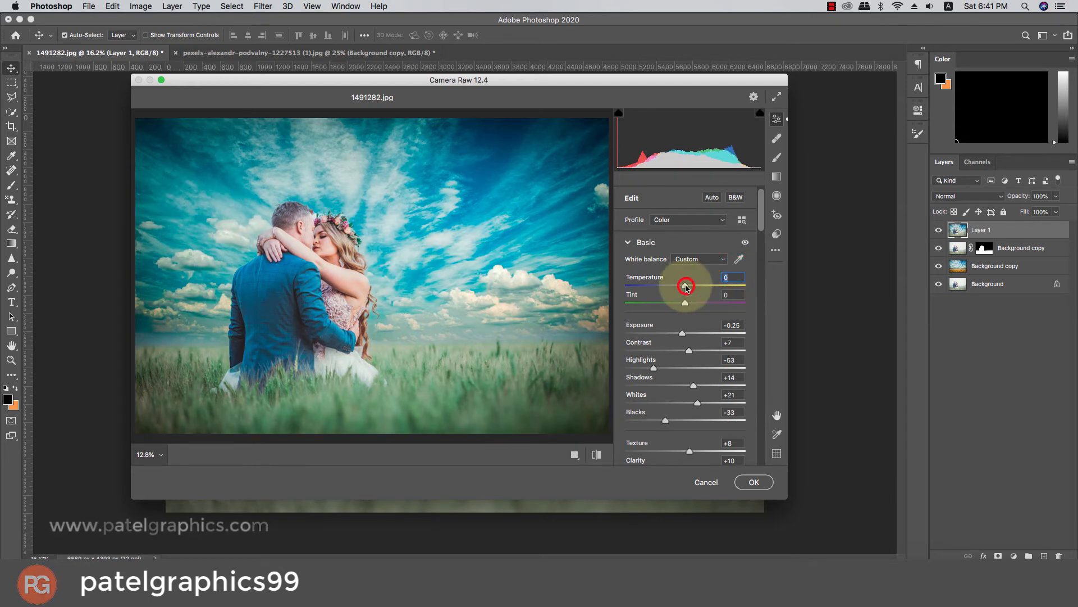
left_click_drag(686, 287, 688, 289)
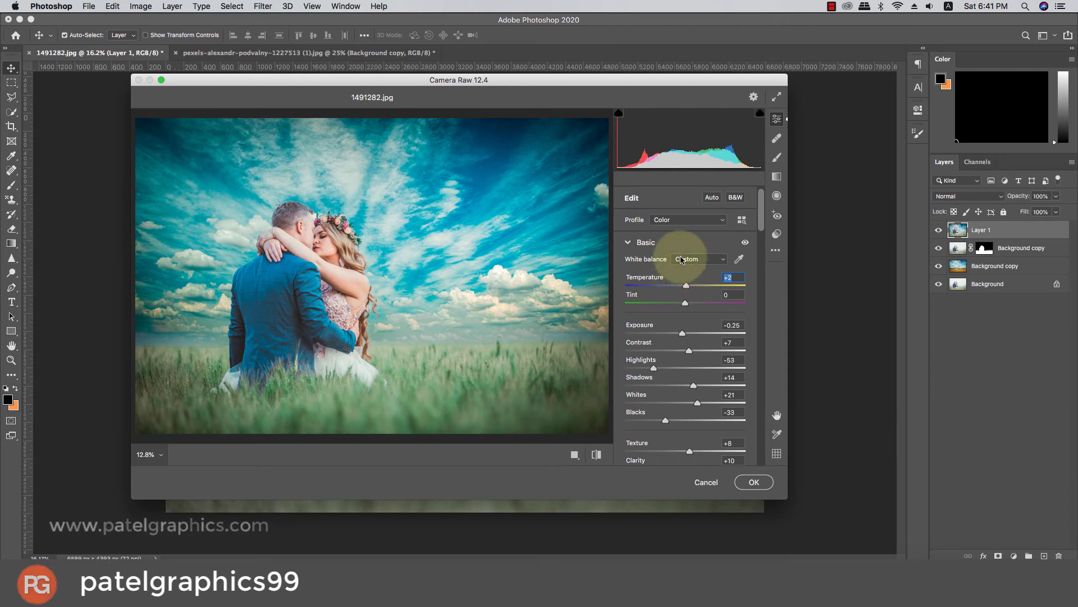
left_click_drag(684, 290, 680, 291)
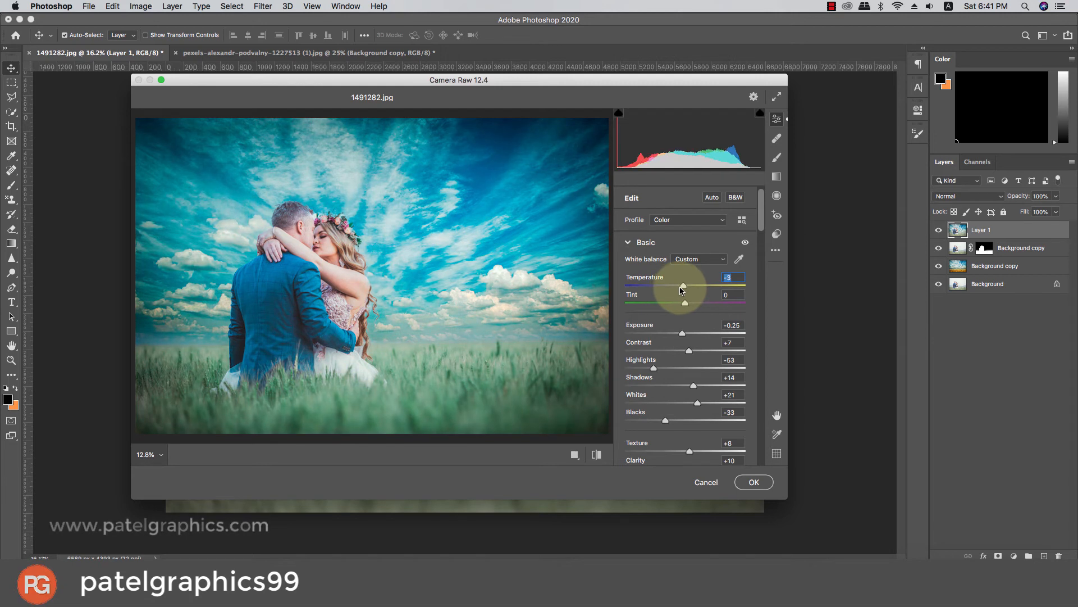
left_click_drag(681, 290, 678, 284)
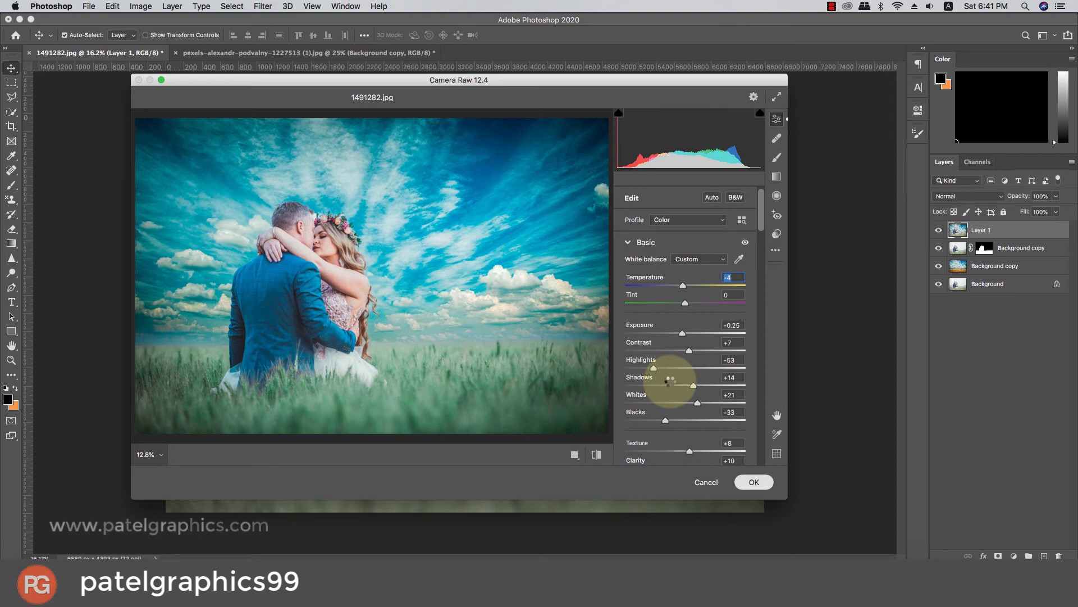
Step: Examine the couple's faces up close and compare the image with and without the graded Layer 1
scroll(397, 248, "up", 10)
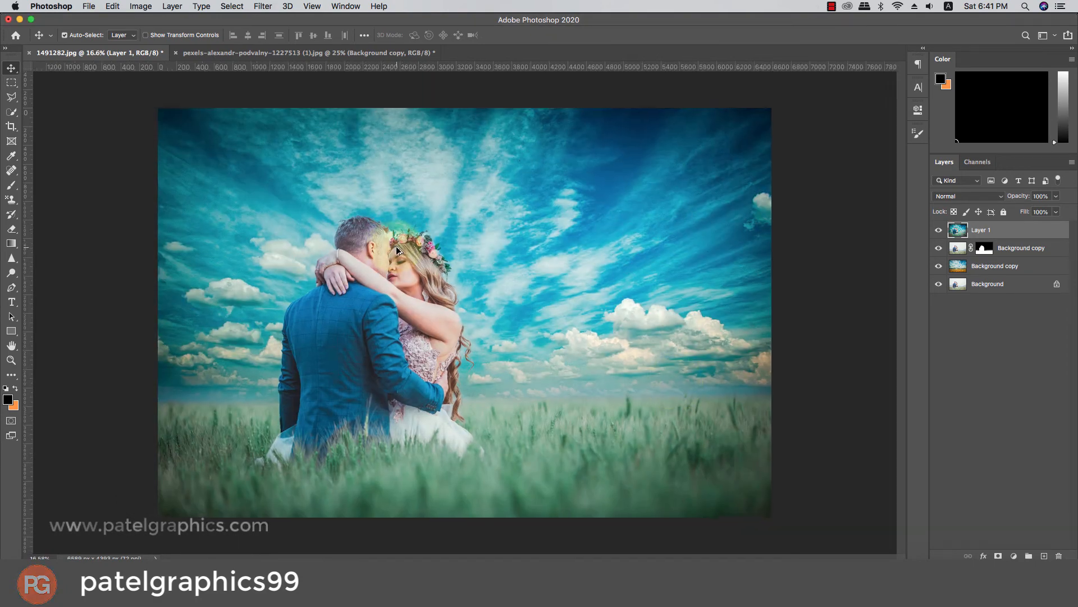
scroll(397, 251, "up", 6)
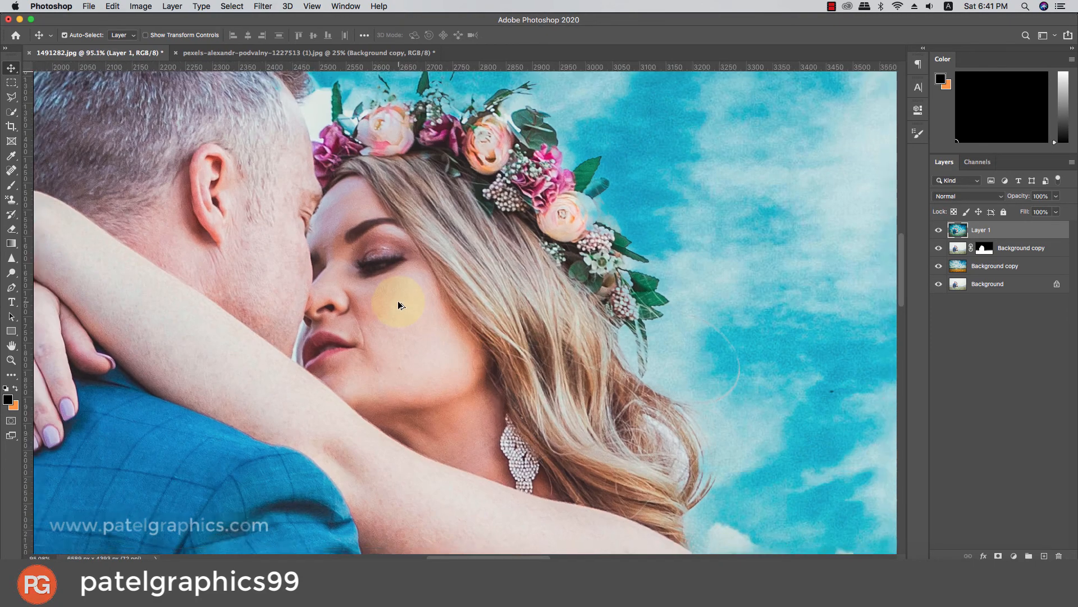
scroll(398, 301, "down", 14)
scroll(400, 305, "down", 2)
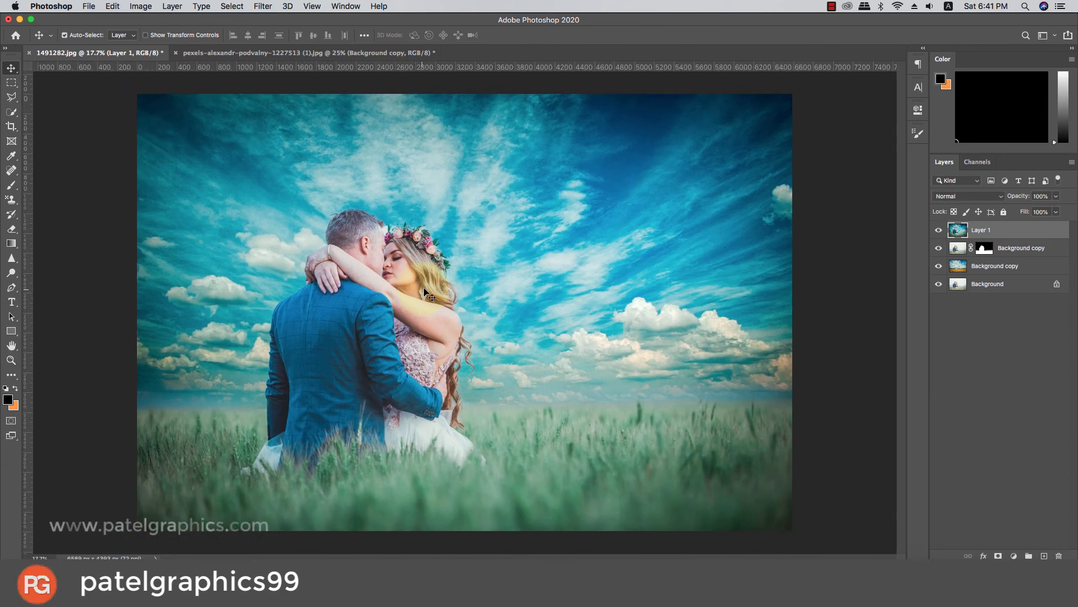
left_click(937, 234)
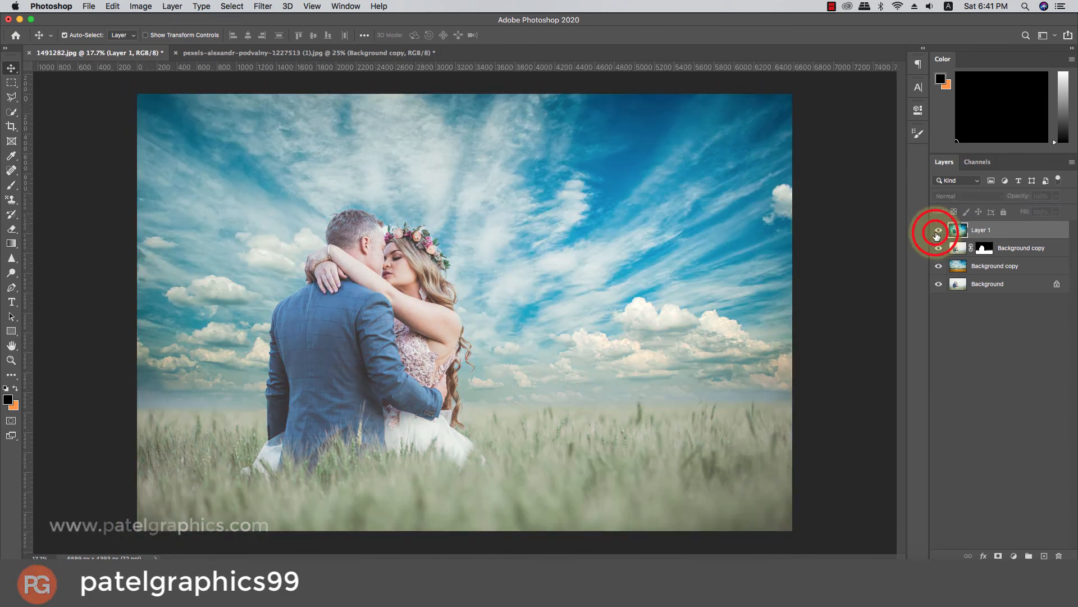
double_click(937, 233)
left_click(937, 233)
left_click(1028, 234)
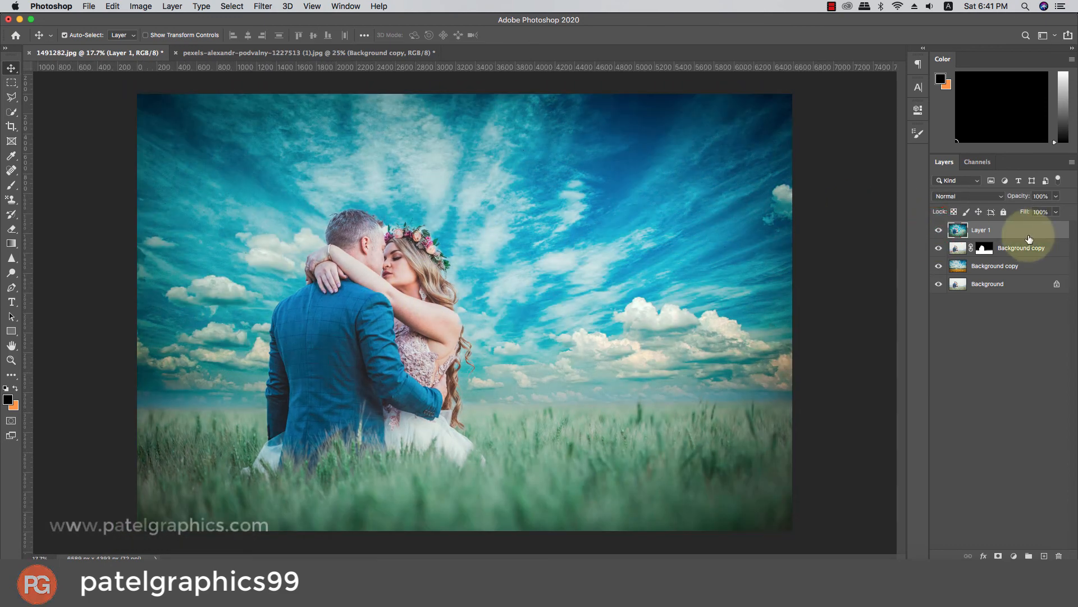
Step: Add a Color Lookup adjustment layer above Layer 1 using the 2Strip.look LUT and reduce its opacity to 71%
left_click(1013, 556)
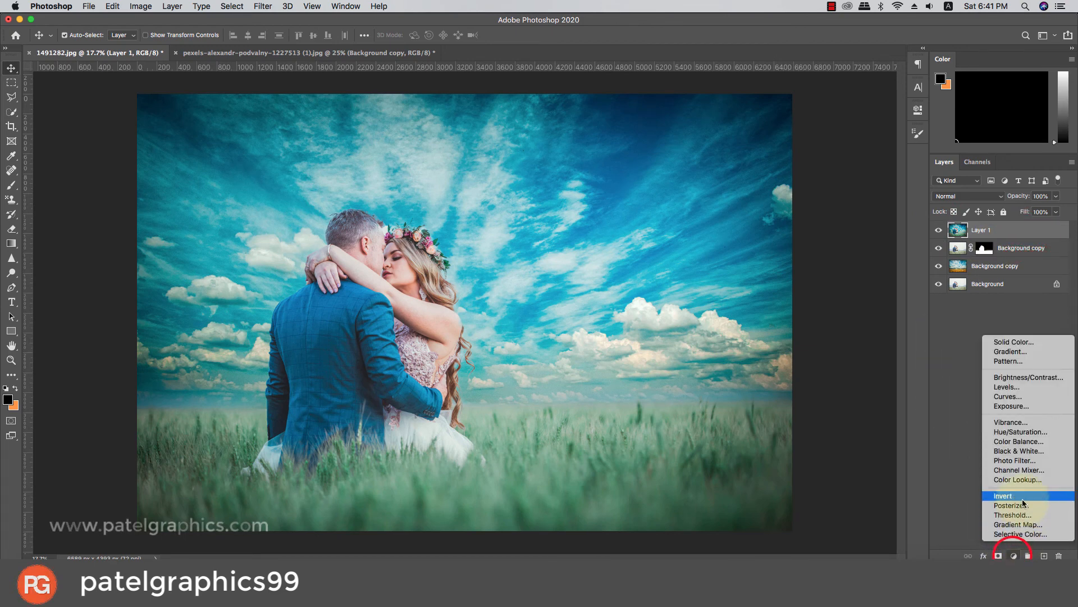
left_click(1023, 480)
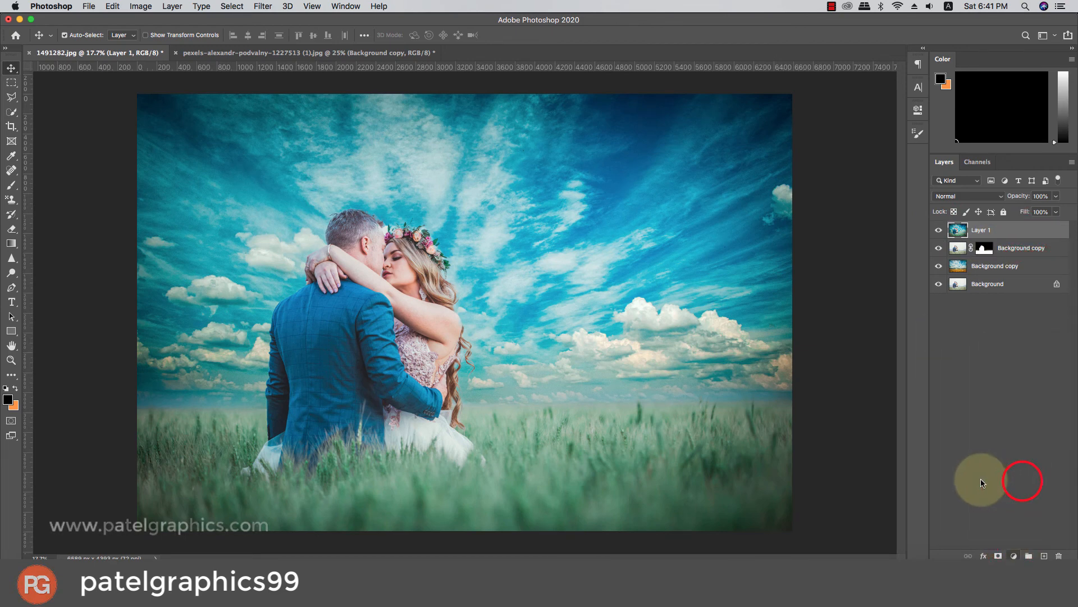
left_click(819, 144)
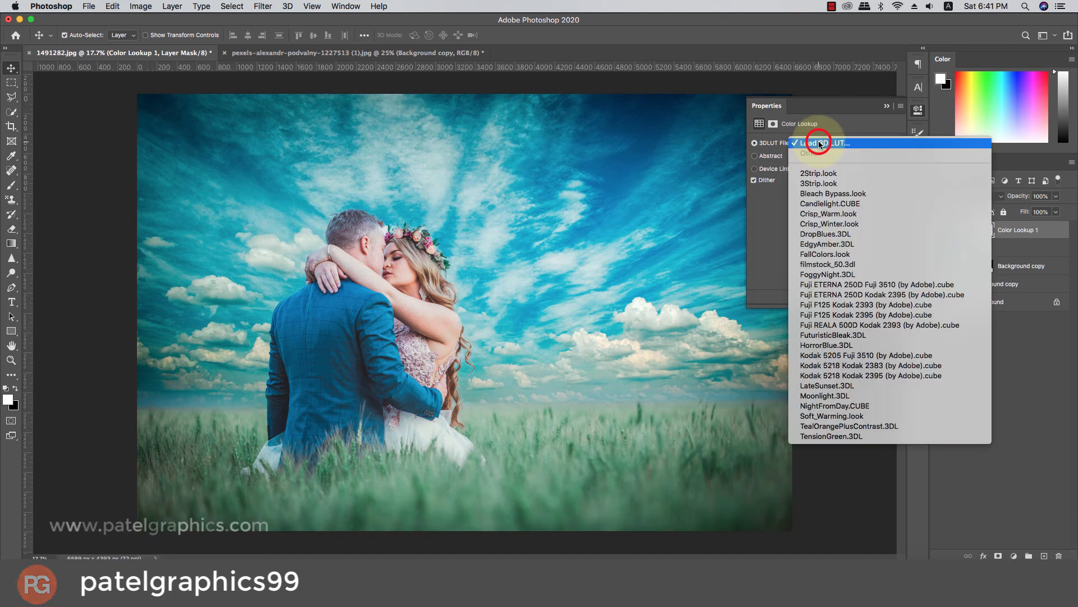
left_click(819, 165)
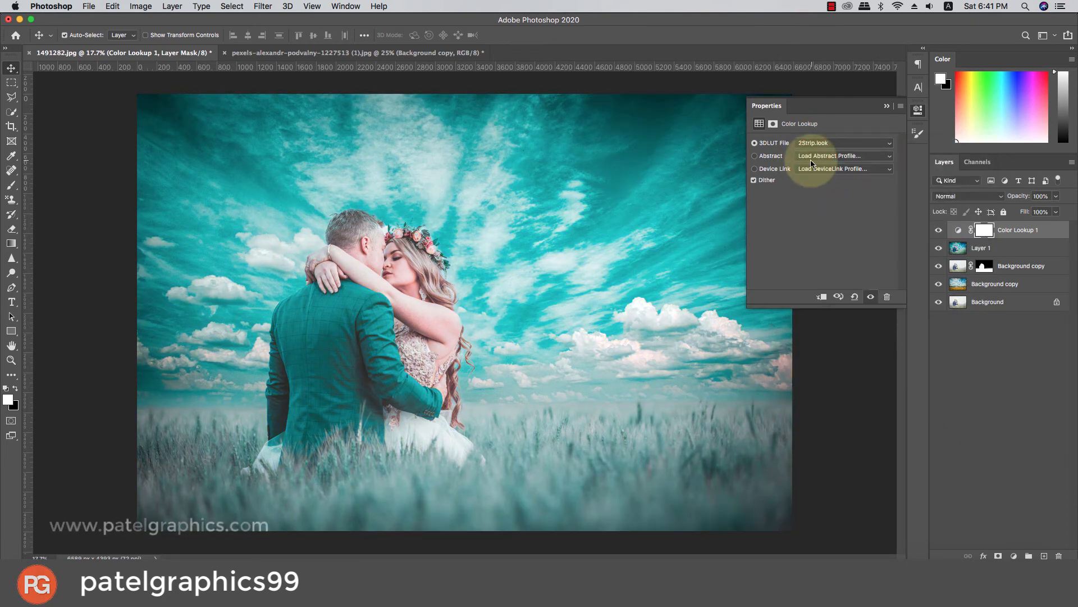
left_click(1056, 196)
mouse_move(1054, 207)
left_mouse_down()
mouse_move(988, 210)
mouse_move(1040, 212)
left_mouse_up()
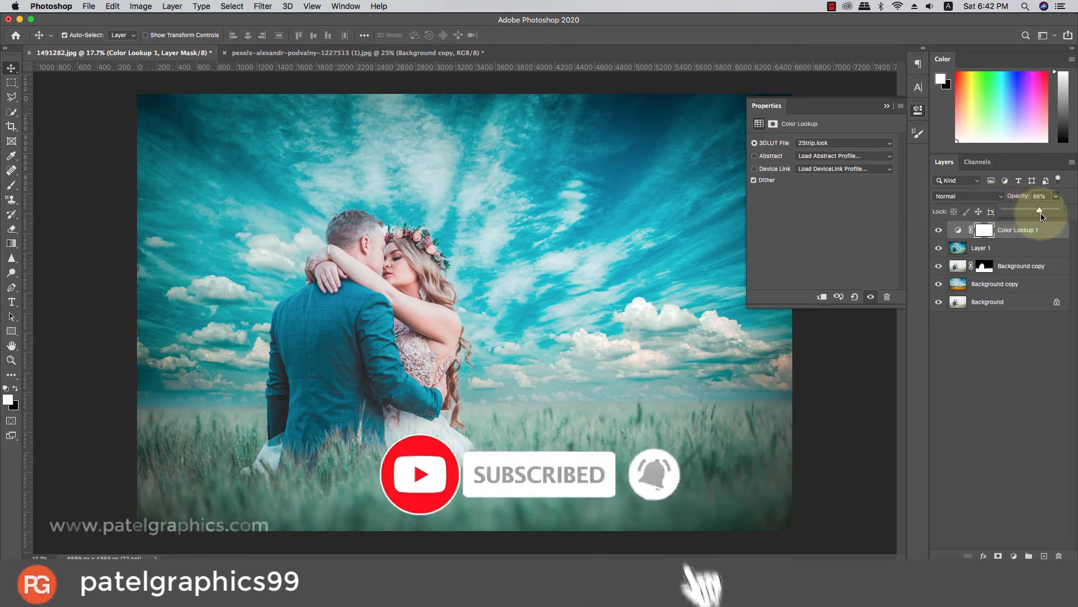
Step: Switch the Color Lookup layer to the 3Strip.look LUT at 28% opacity and compare the image with and without it
left_click(812, 142)
left_click(812, 147)
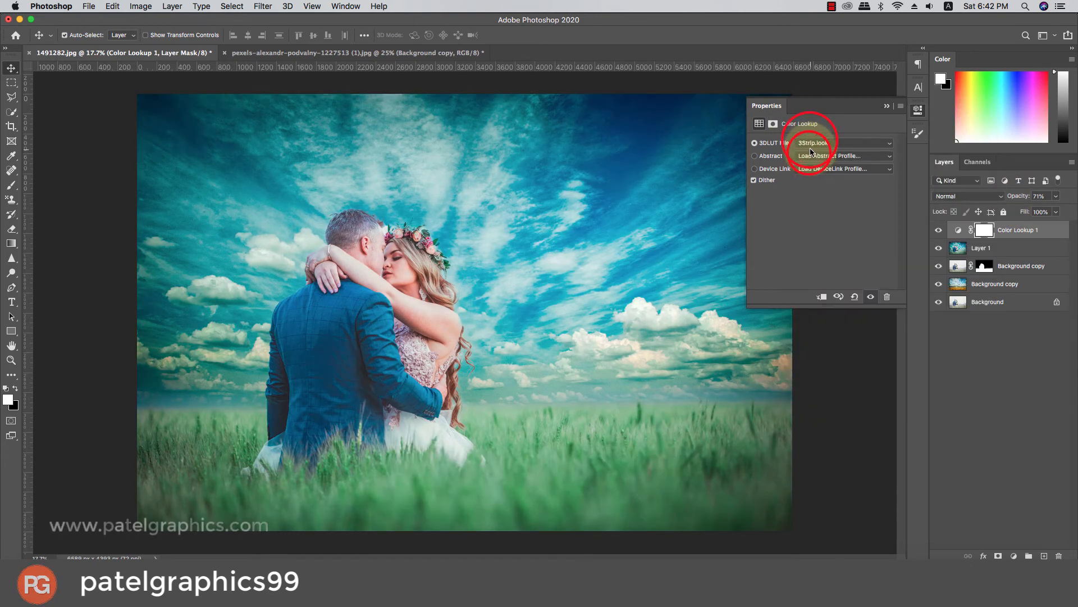
left_click(813, 145)
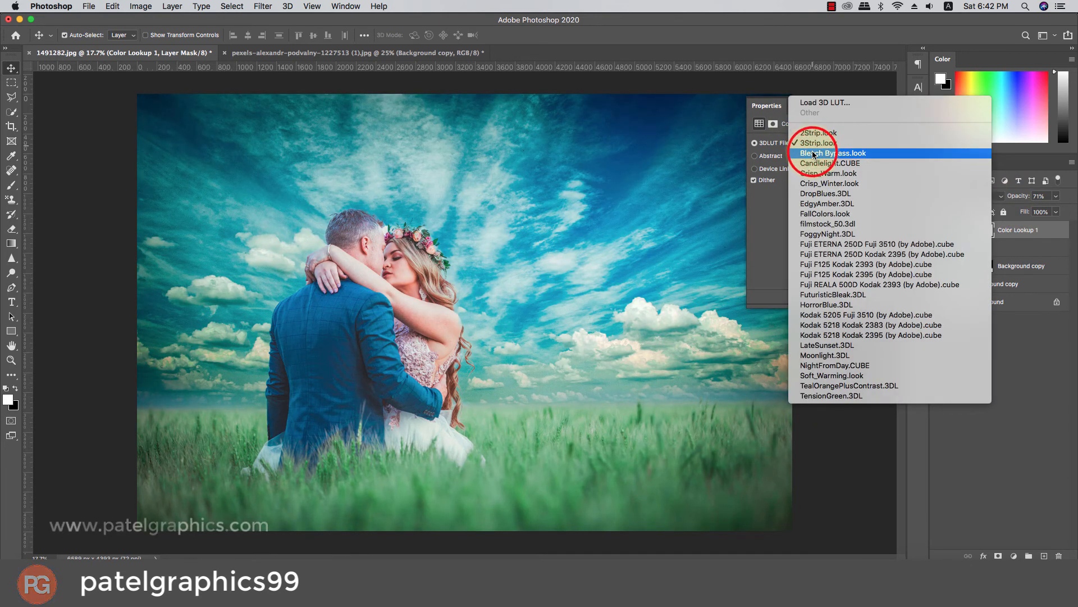
left_click(813, 145)
left_click(1056, 195)
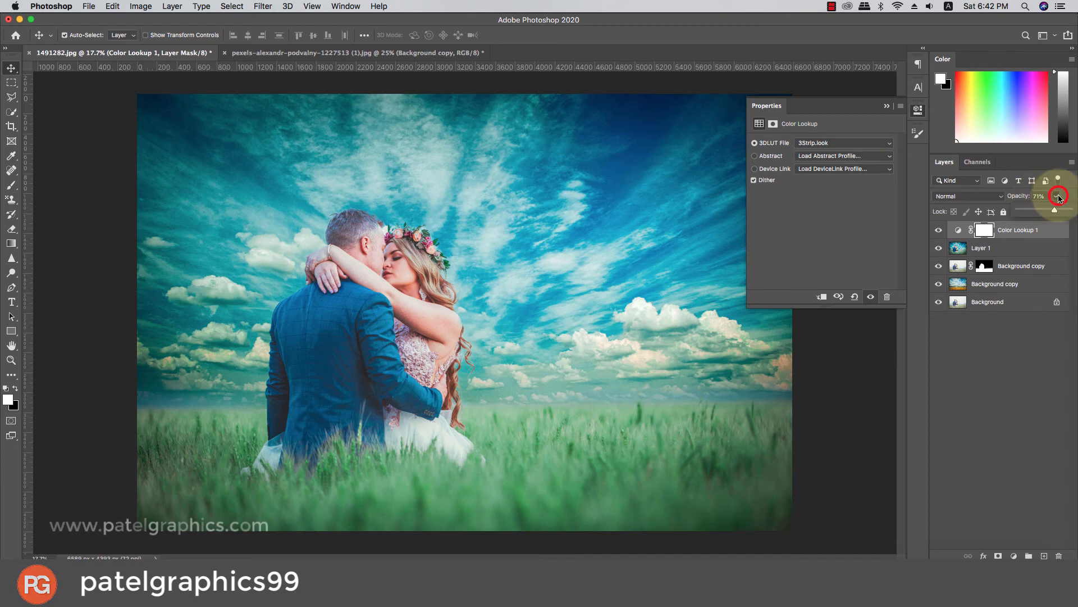
mouse_move(1049, 209)
left_mouse_down()
mouse_move(1004, 211)
mouse_move(1034, 212)
left_mouse_up()
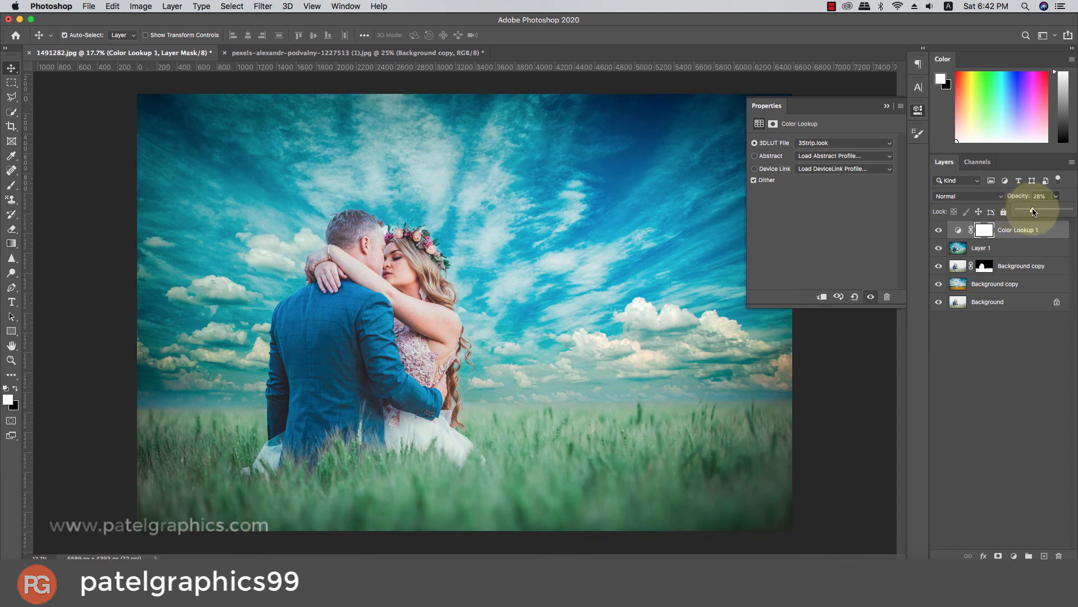
left_click(939, 230)
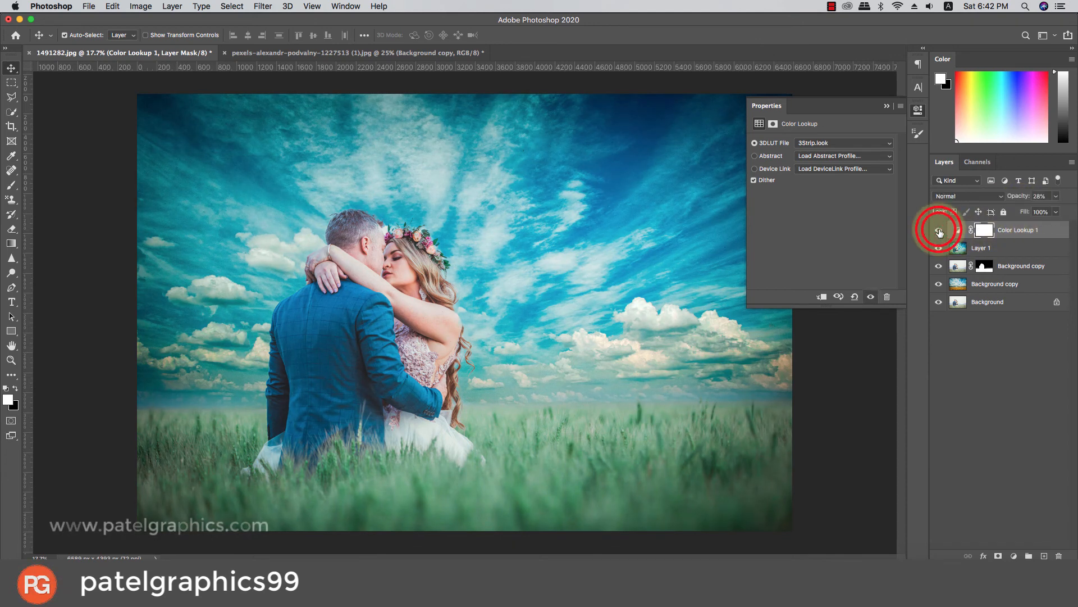
left_click(939, 231)
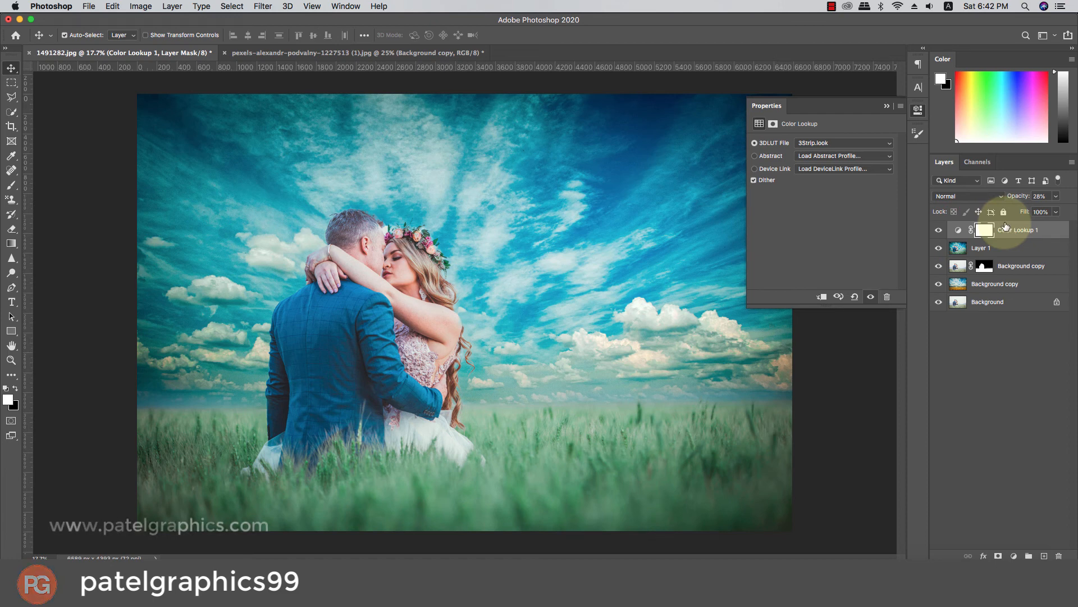
Step: Duplicate the Color Lookup 1 layer and raise the copy's opacity to 68%
key("cmd+j")
left_click(1056, 196)
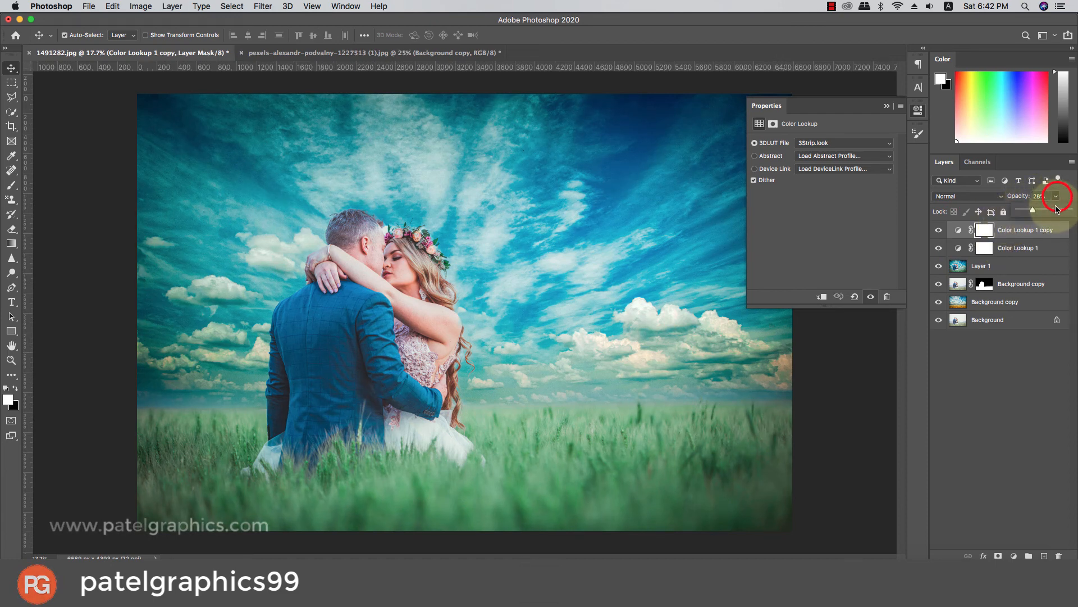
left_click(1057, 209)
Step: Try the Candlelight.CUBE, Crisp_Warm.look, Crisp_Winter.look and DropBlues.3DL LUTs on the Color Lookup 1 copy layer
left_click(845, 144)
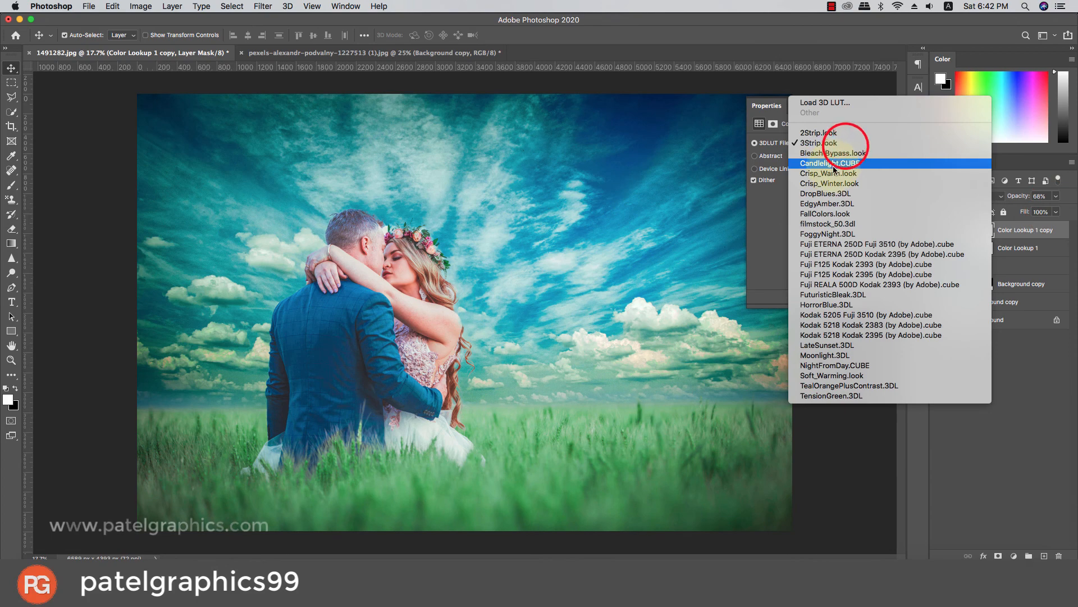
left_click(834, 164)
left_click(823, 145)
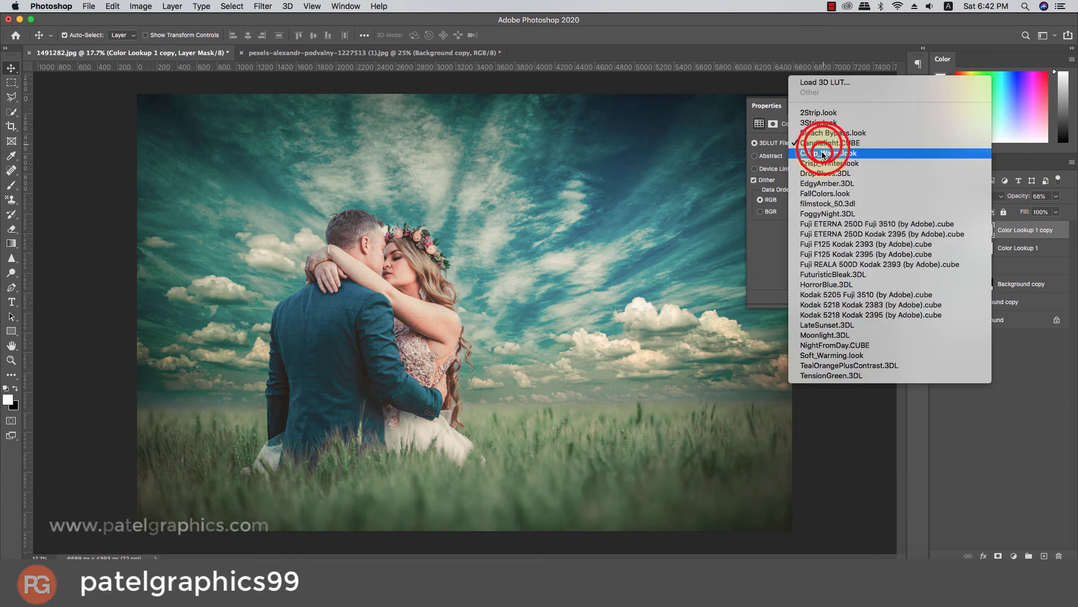
left_click(824, 155)
left_click(822, 145)
left_click(822, 153)
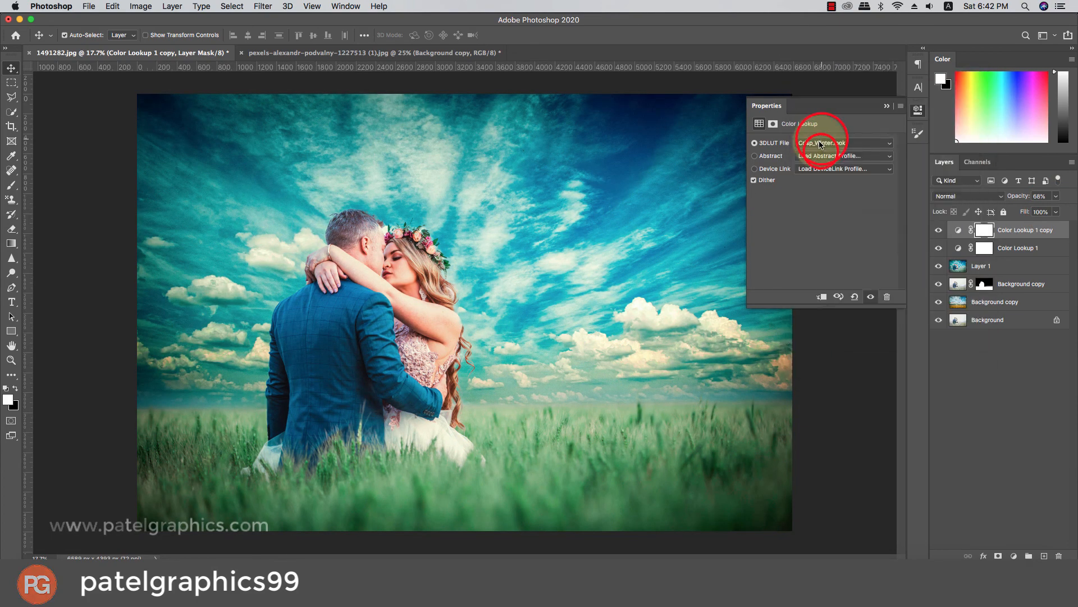
left_click(822, 144)
left_click(824, 142)
Step: Try the FallColors.look, filmstock_50.3dl, FoggyNight.3DL and Fuji ETERNA 250D Fuji 3510 LUTs on the Color Lookup 1 copy layer
left_click(820, 144)
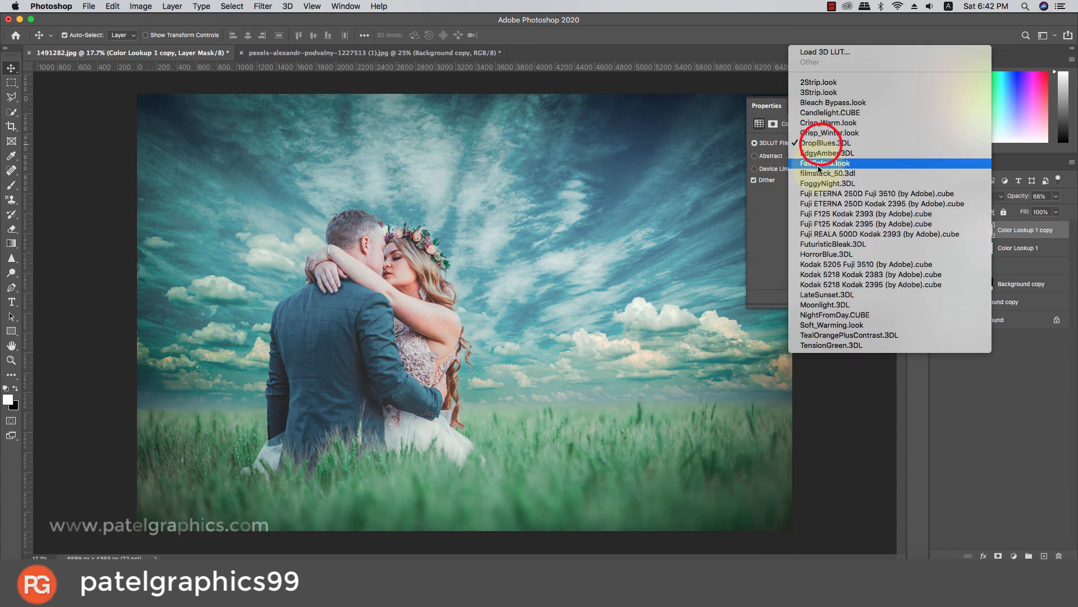
left_click(818, 164)
left_click(820, 143)
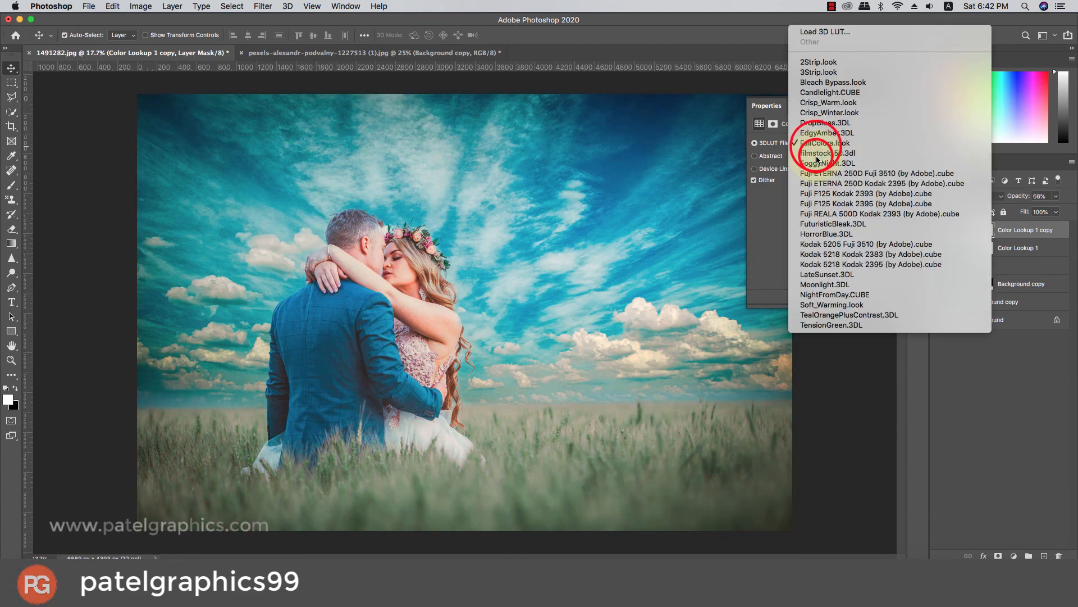
left_click(818, 152)
left_click(818, 144)
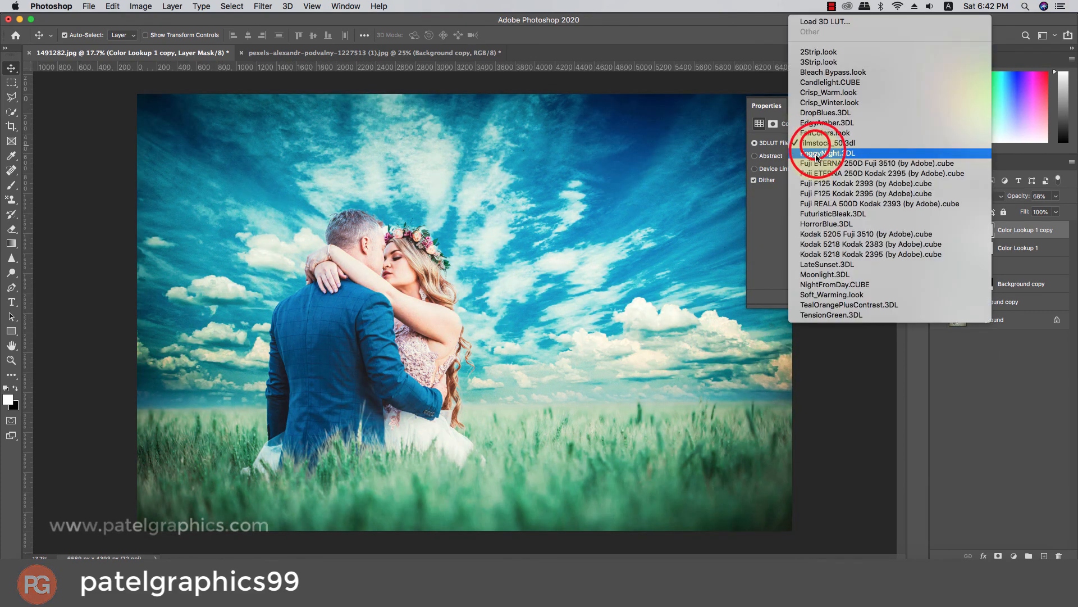
left_click(815, 144)
left_click(815, 144)
left_click(816, 147)
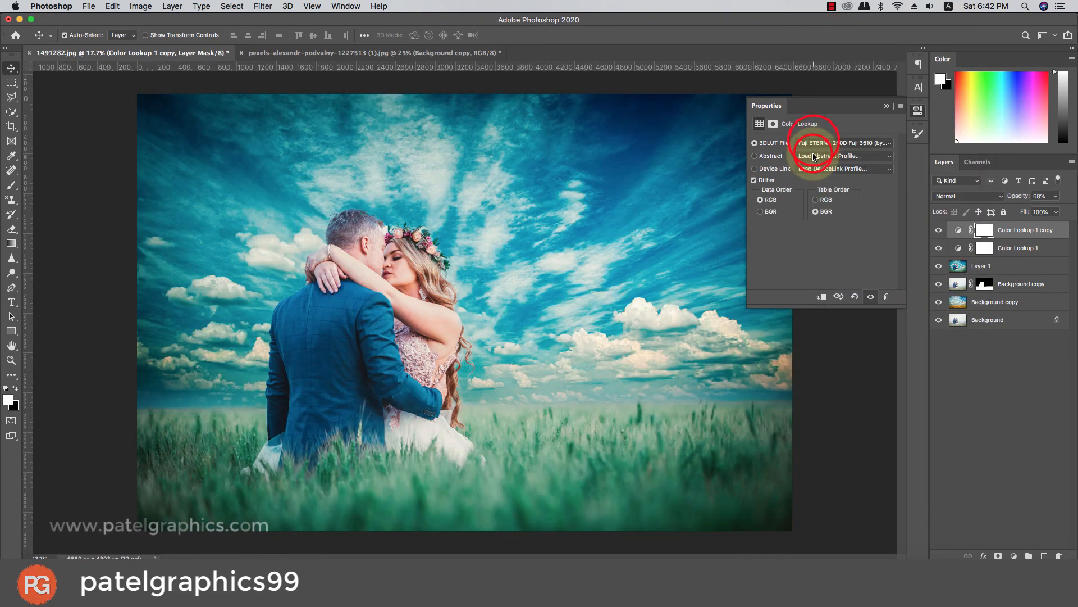
Step: Apply the filmstock_50.3dl LUT to the Color Lookup 1 copy layer and reduce its opacity to 13%
left_click(816, 145)
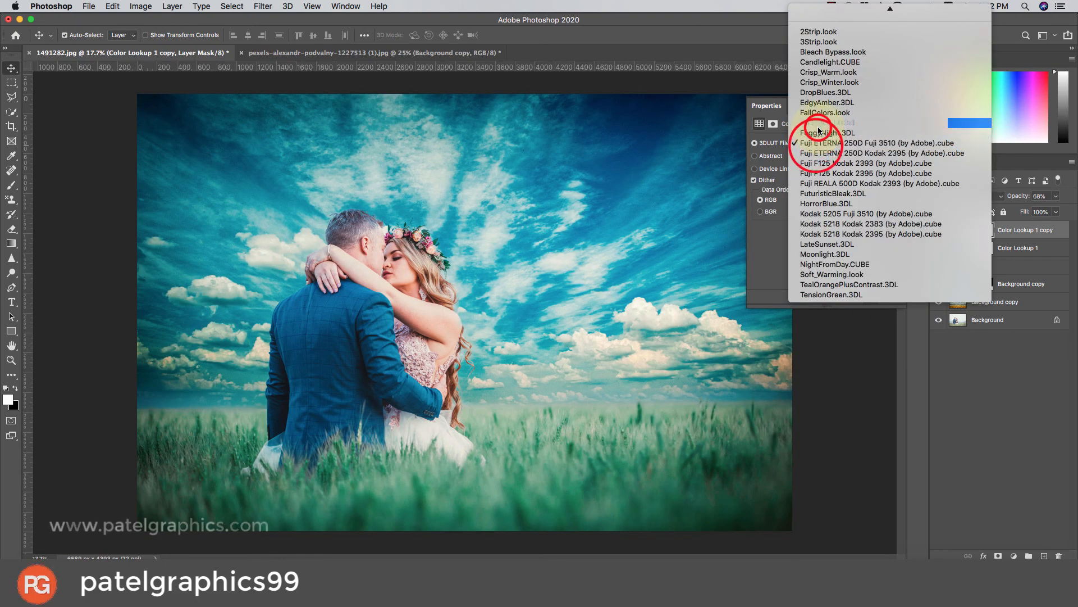
left_click(817, 123)
left_click(1055, 196)
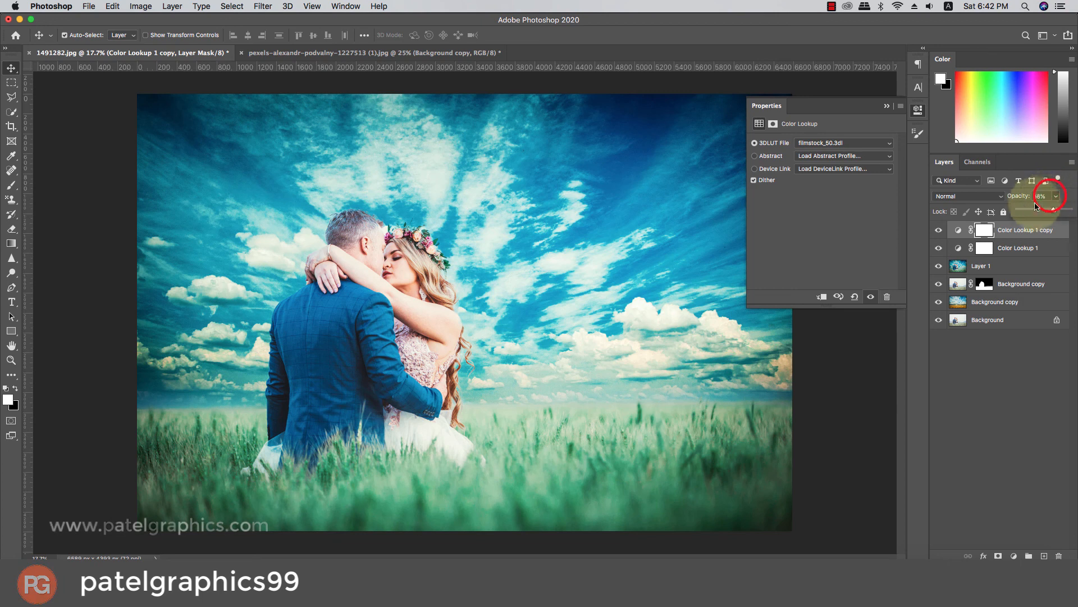
left_click_drag(1031, 211, 1017, 212)
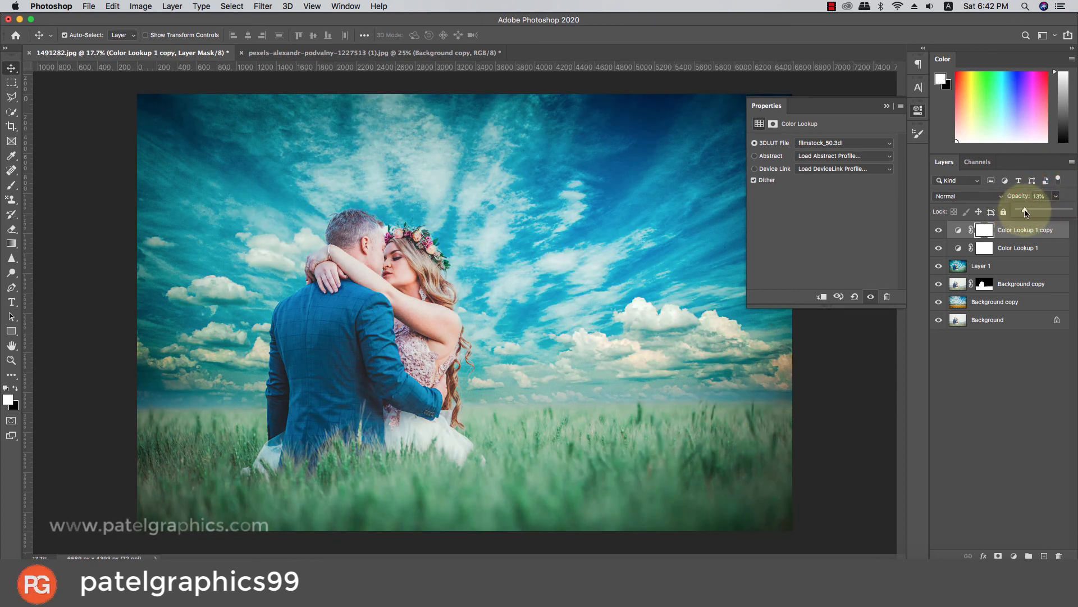
left_click(939, 248)
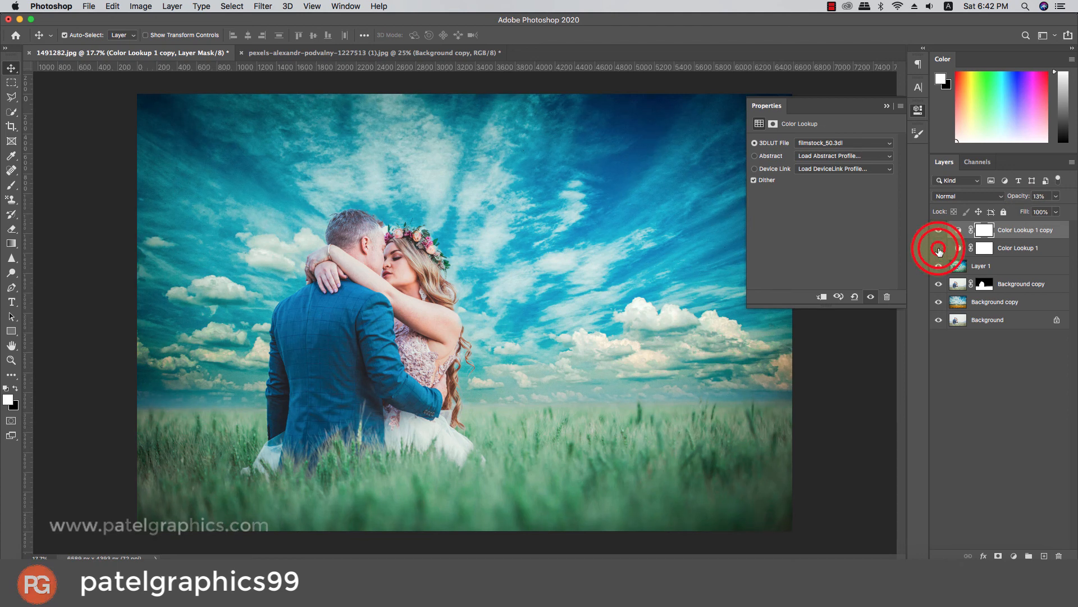
Step: Group all layers from Color Lookup 1 copy down to Background copy, leaving out the locked Background
left_click(887, 107)
left_click(999, 303, "shift")
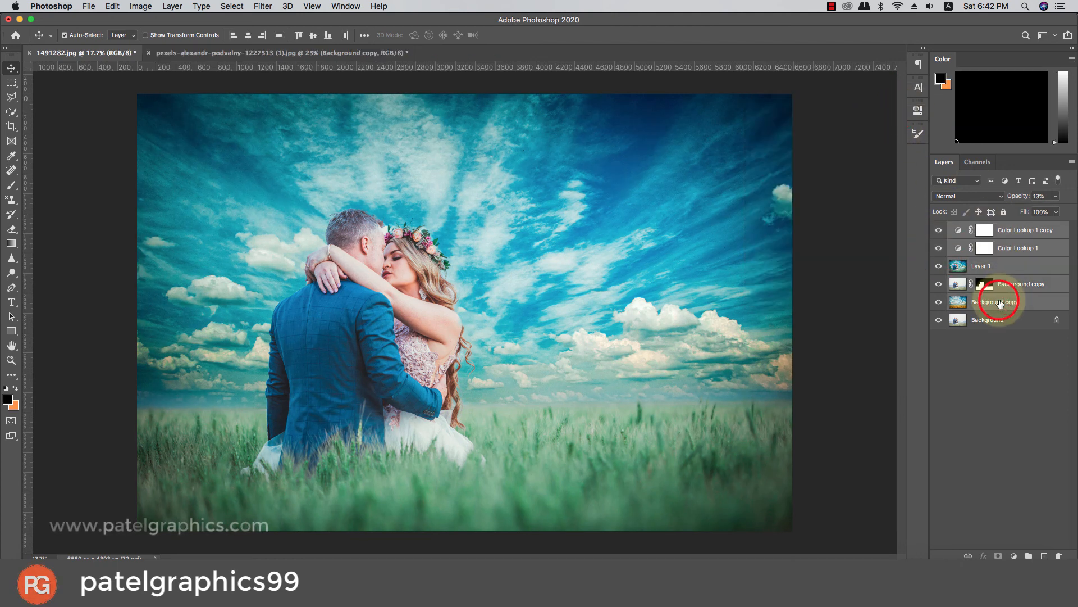
key("super+g")
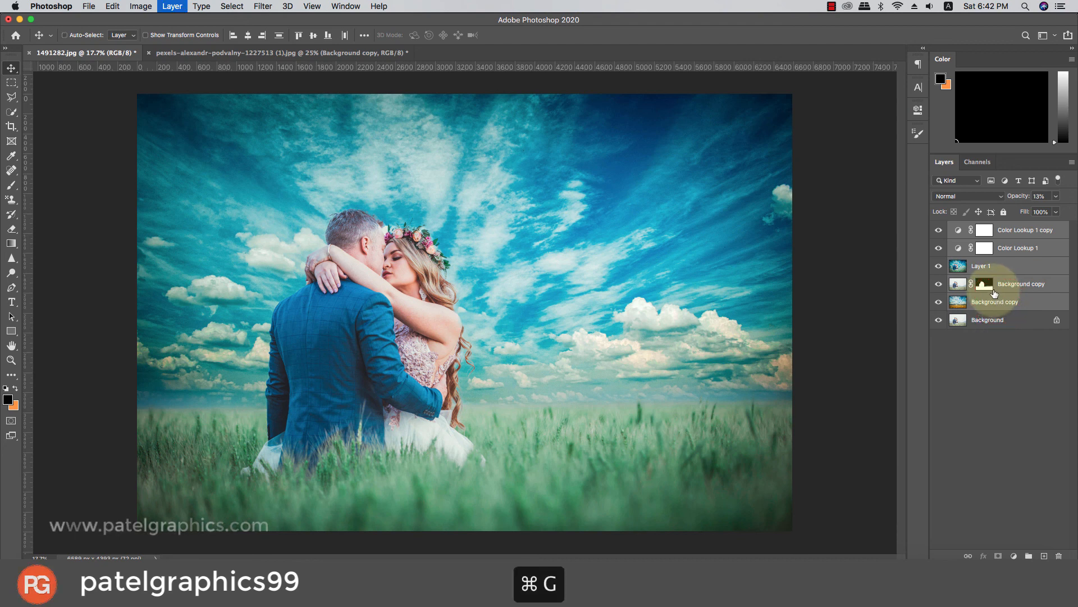
Step: Compare the finished composite with the original photo by hiding and showing Group 1, and view the whole image
left_click(940, 228)
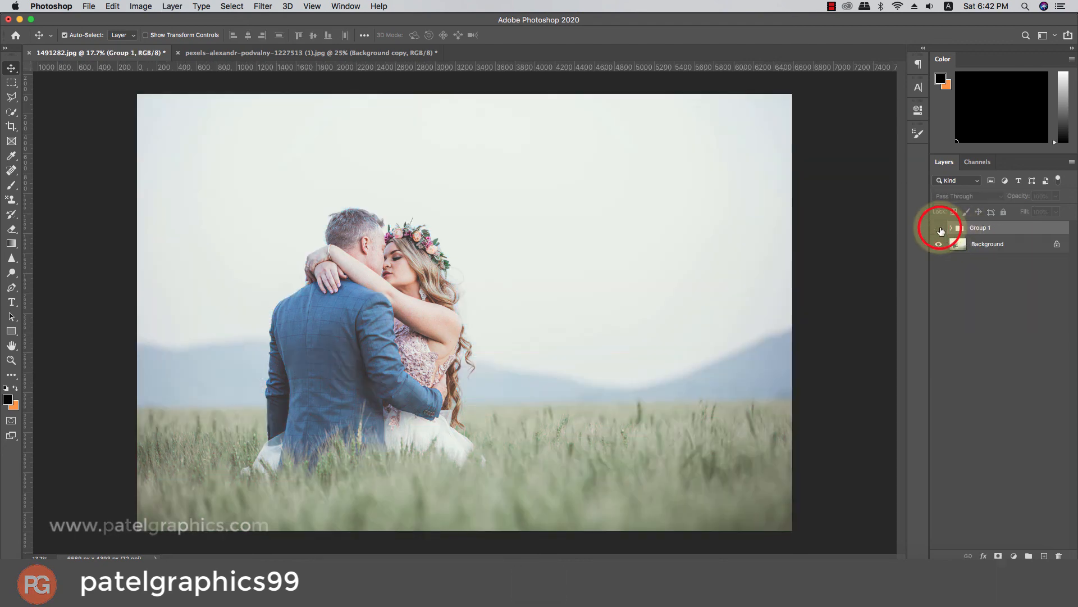
left_click(940, 228)
left_click(940, 228)
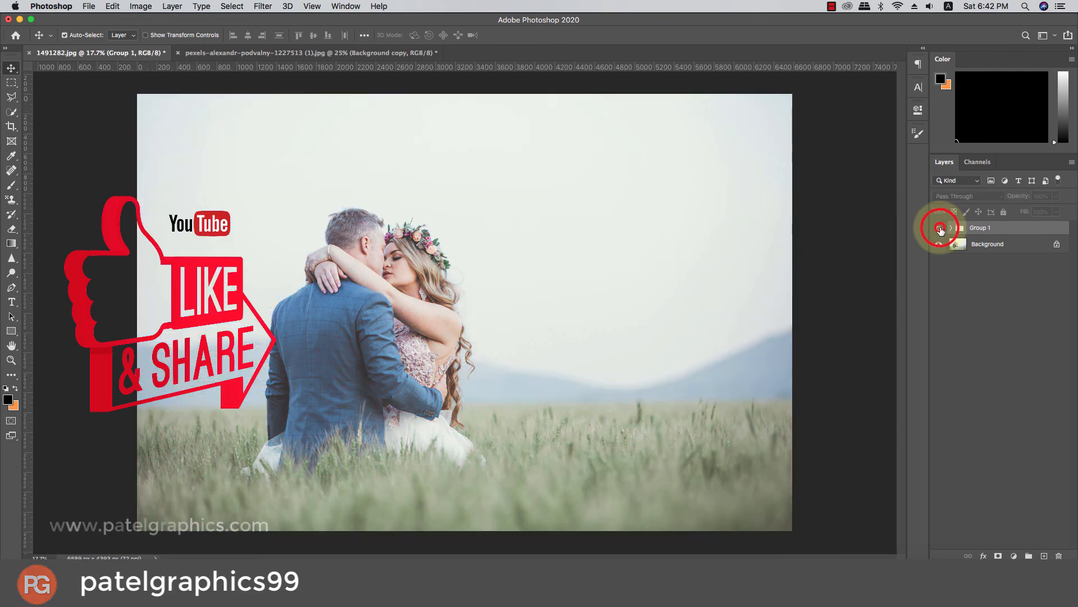
left_click(940, 228)
key("super+minus")
scroll(677, 242, "up", 4)
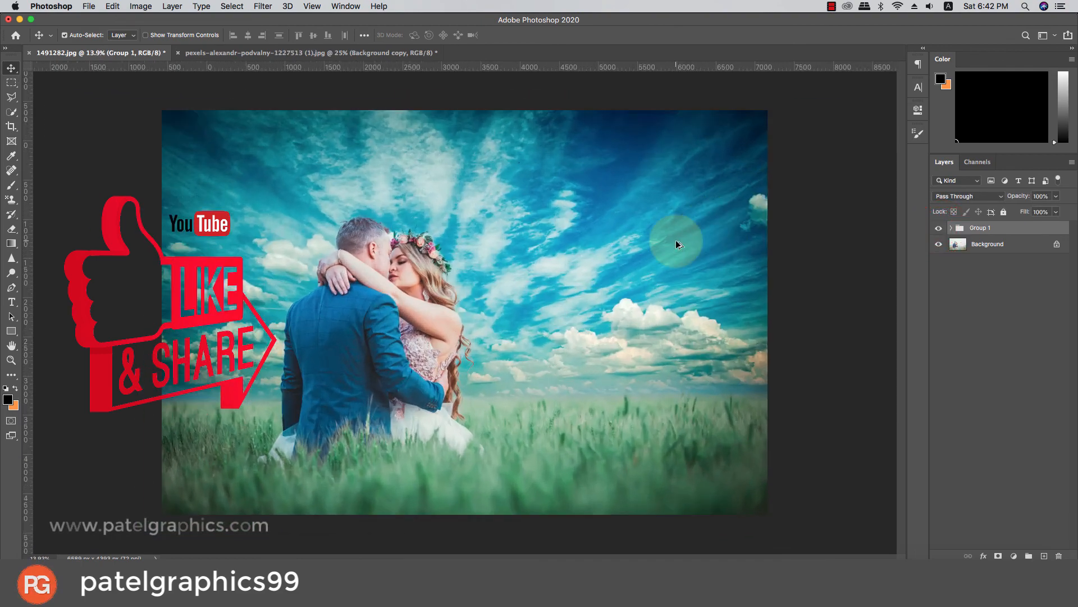
scroll(677, 241, "up", 1)
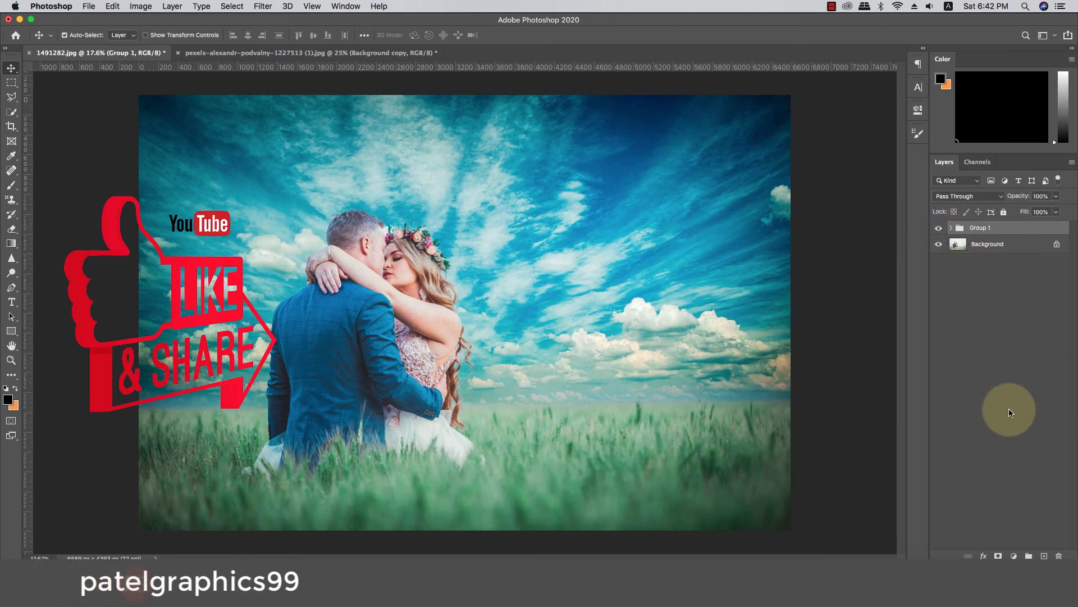